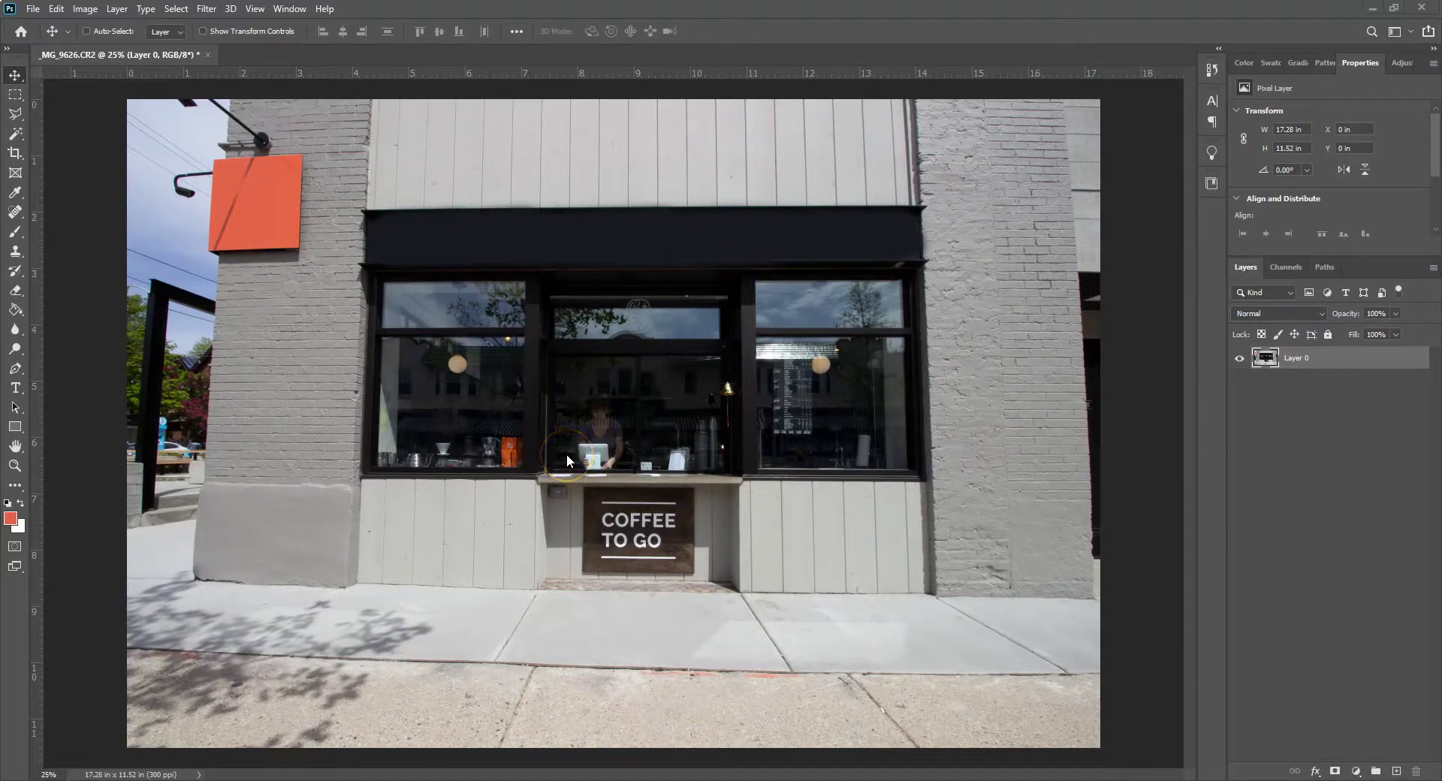
Open the storefront photo layer in the Camera Raw filter and activate the Transform tool
{"action": "left_click_drag", "start_coordinate": [567, 453], "coordinate": [608, 467]}
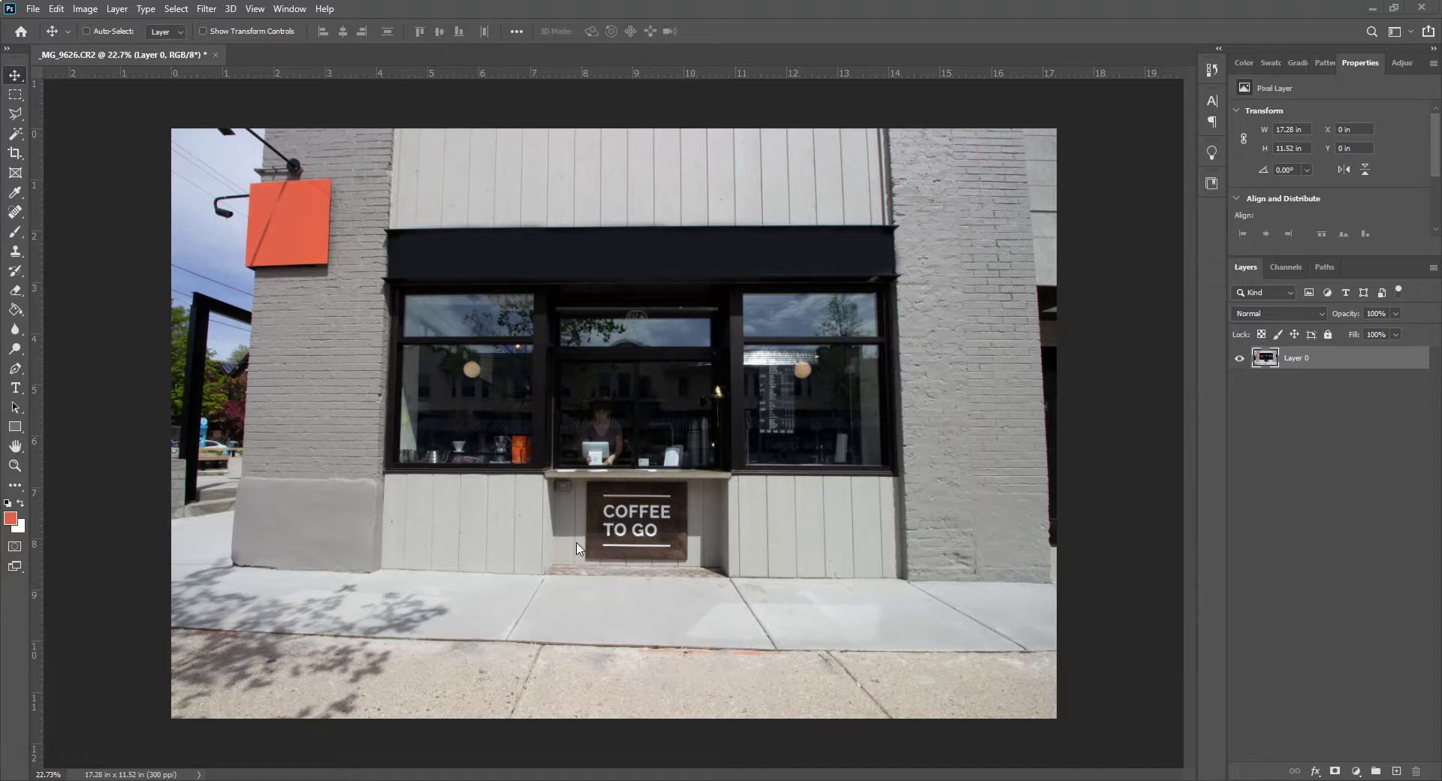
{"action": "left_click", "coordinate": [610, 452]}
{"action": "left_click", "coordinate": [316, 171]}
{"action": "left_click", "coordinate": [214, 10]}
{"action": "left_click", "coordinate": [278, 100]}
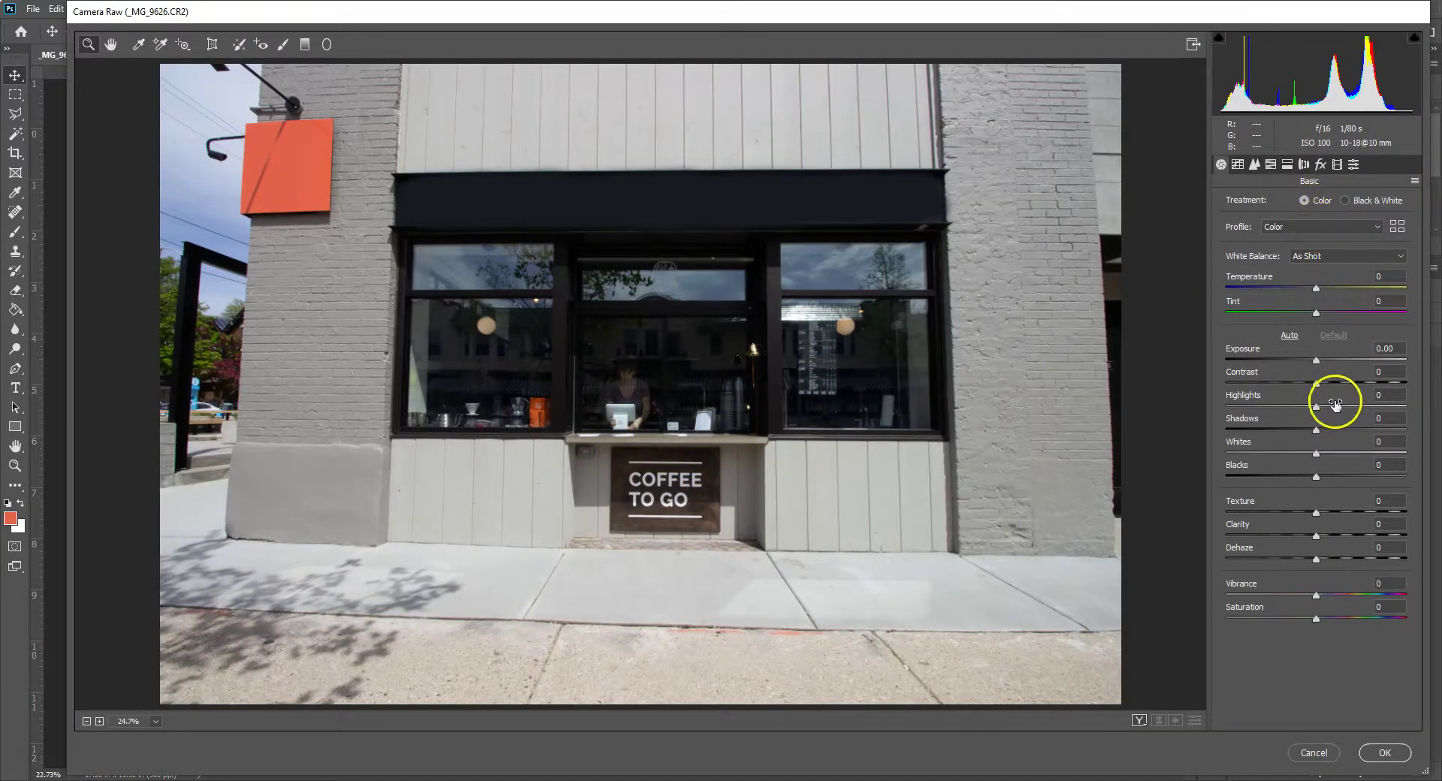
{"action": "left_click", "coordinate": [212, 46]}
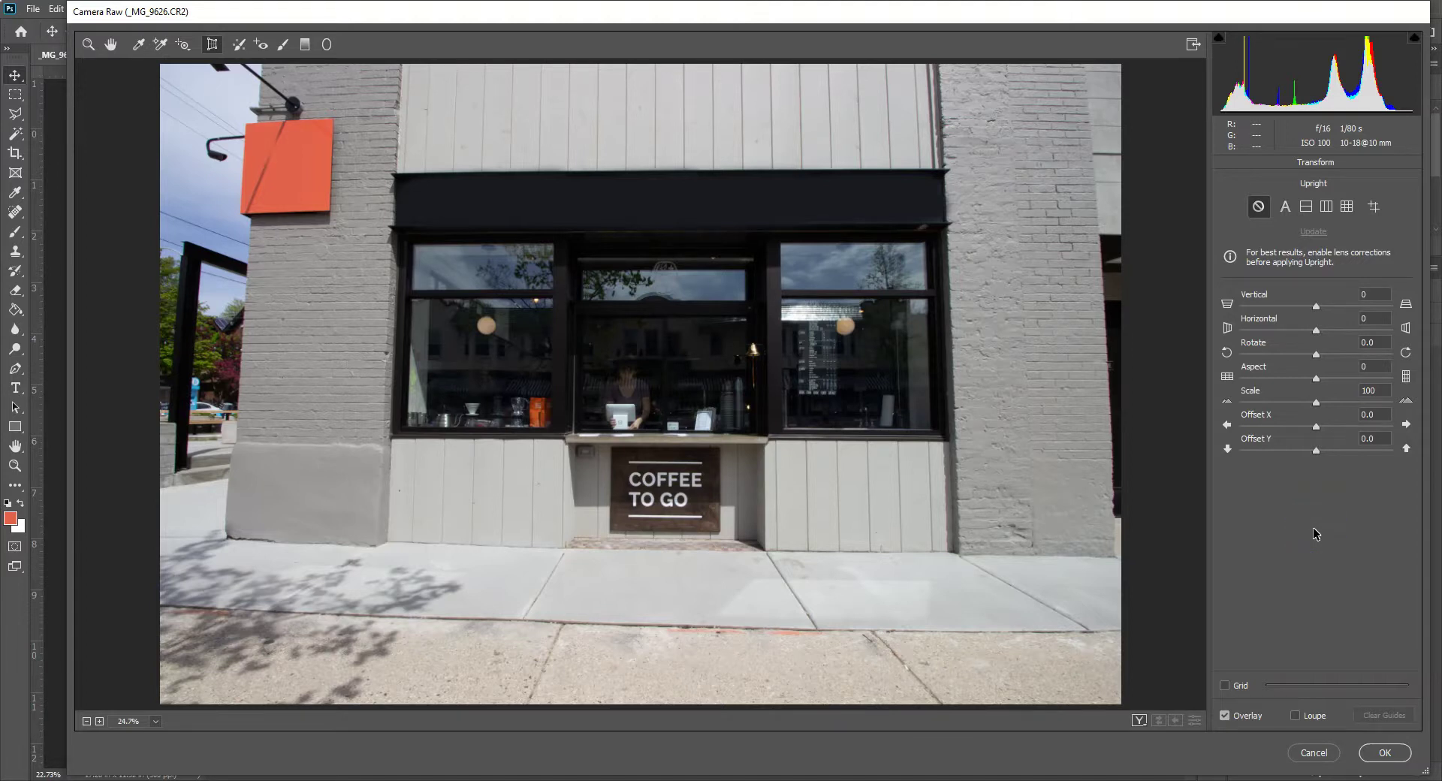
Try the Auto, Level, Vertical and Full Upright corrections on the photo and turn Upright off again
{"action": "left_click", "coordinate": [1287, 207]}
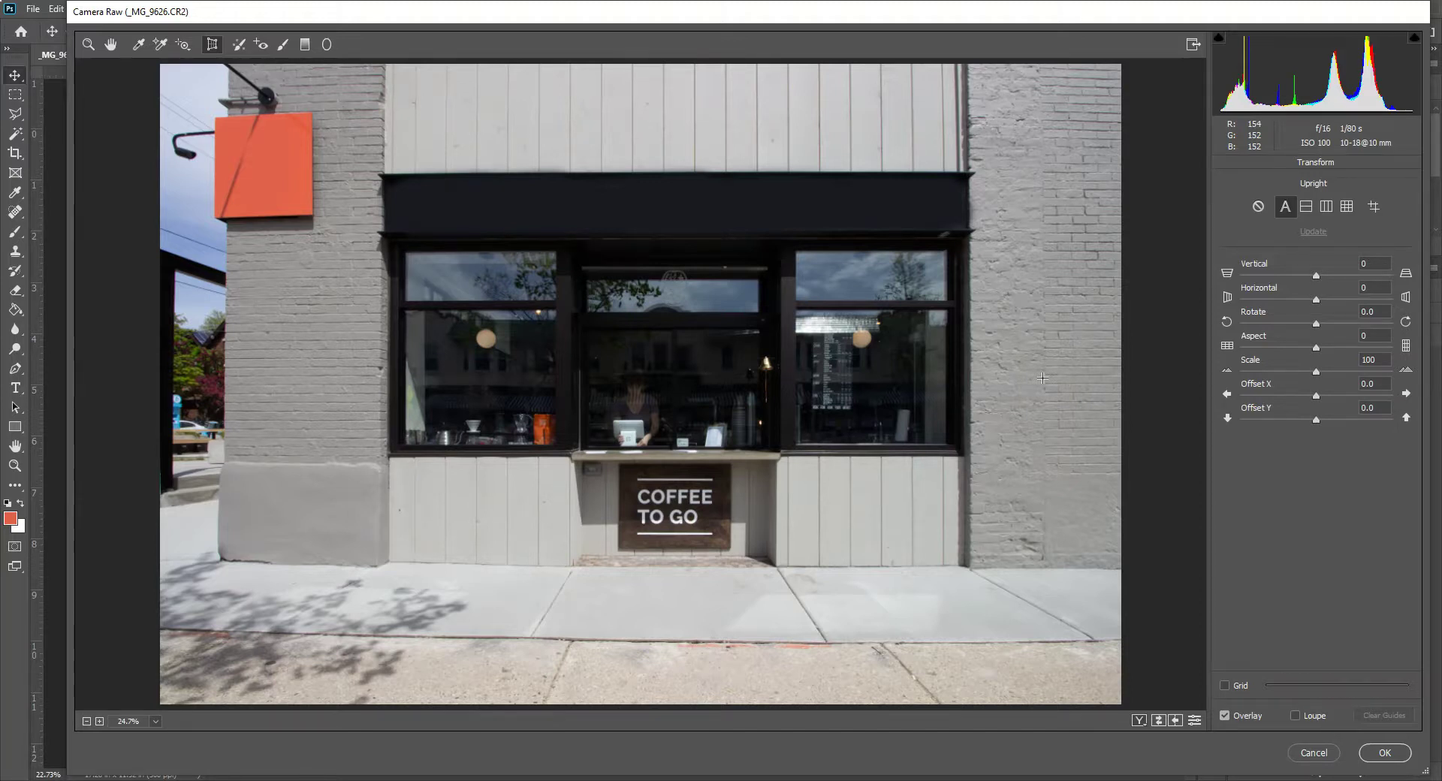
{"action": "left_click", "coordinate": [1307, 213]}
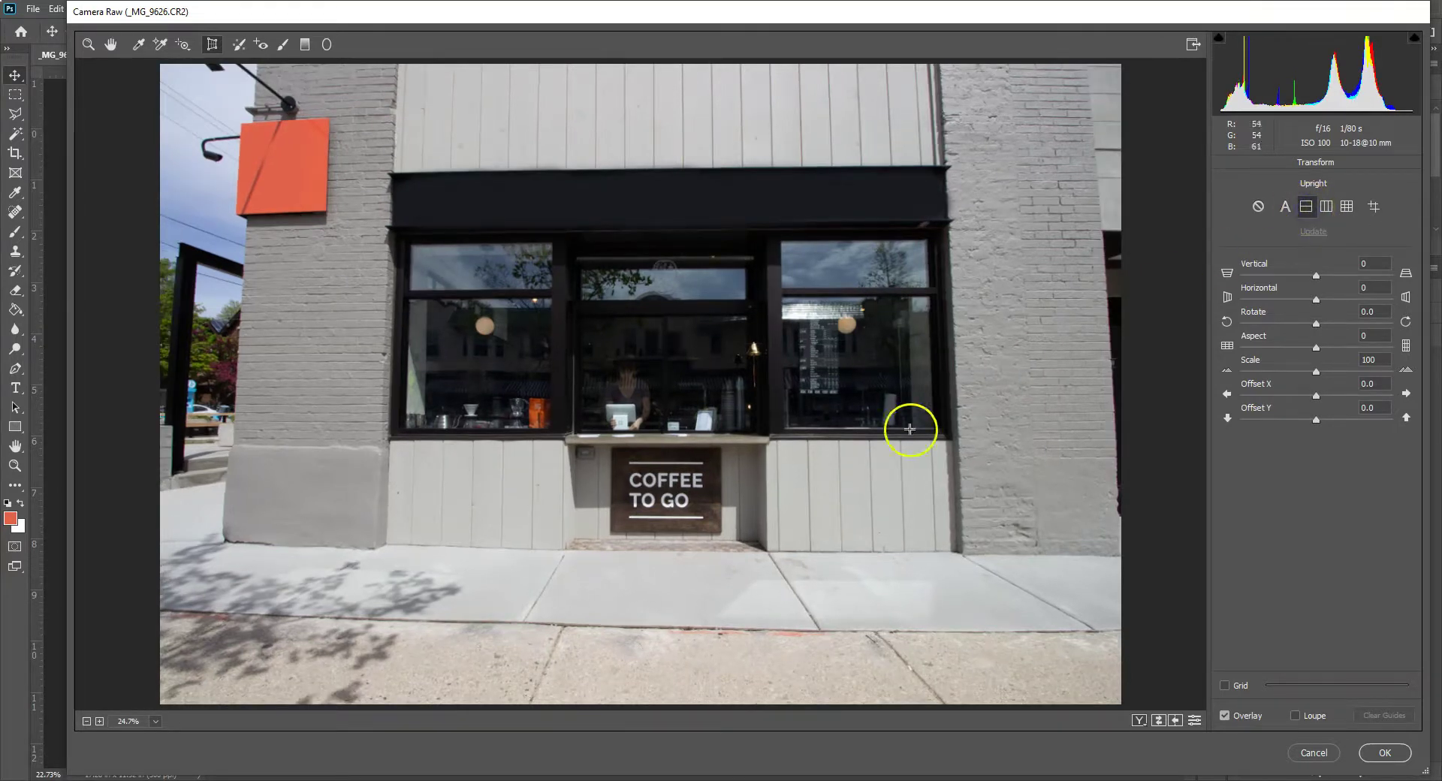
{"action": "left_click", "coordinate": [1329, 207]}
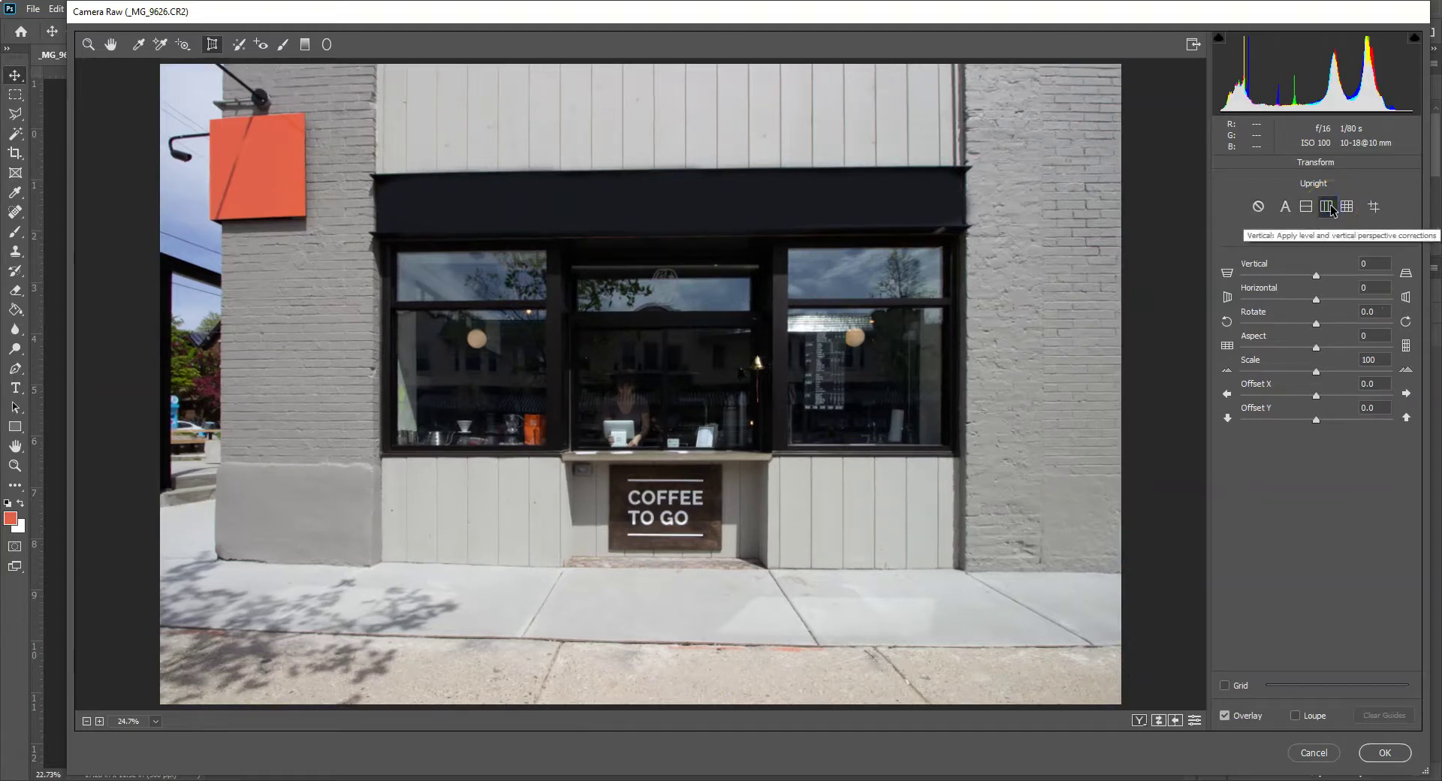
{"action": "left_click", "coordinate": [1327, 211]}
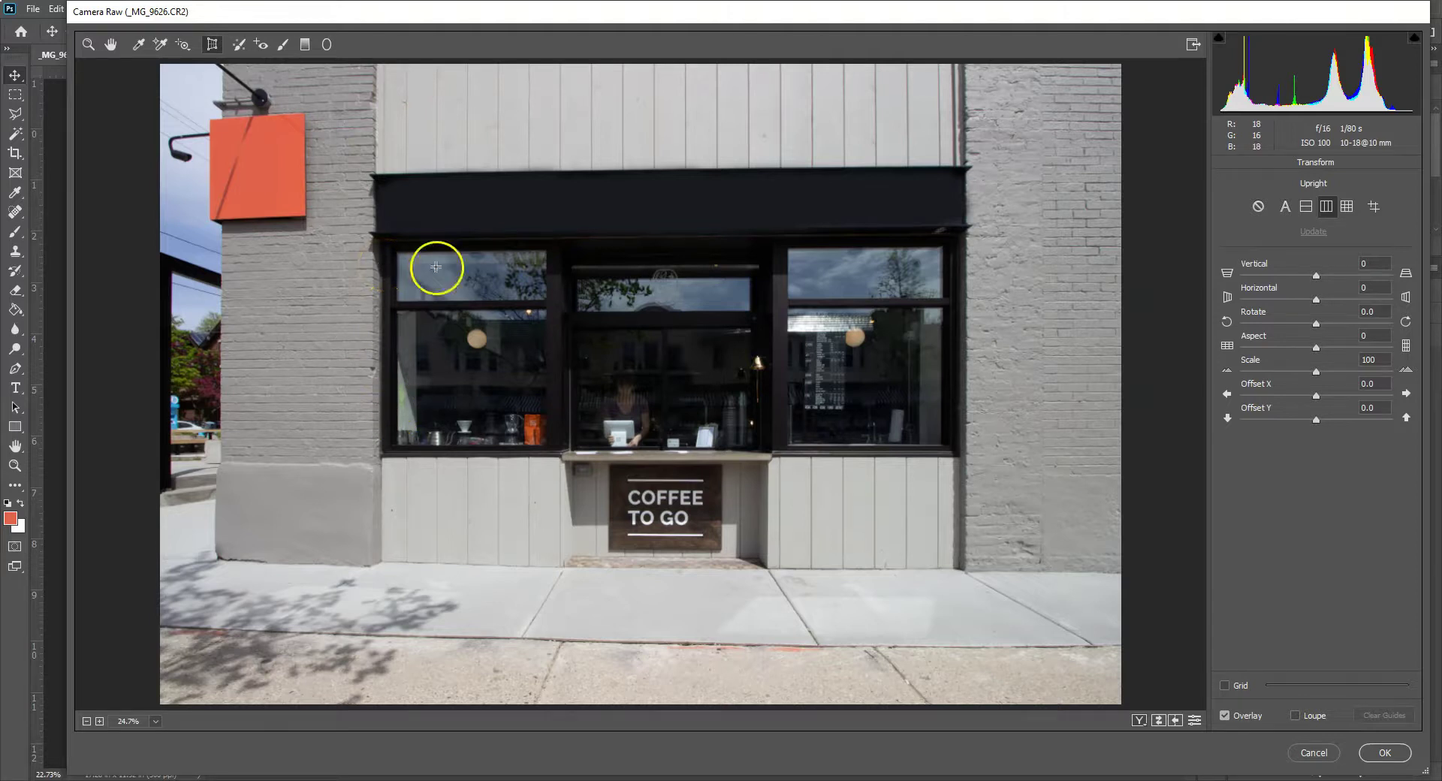
{"action": "left_click", "coordinate": [1347, 212]}
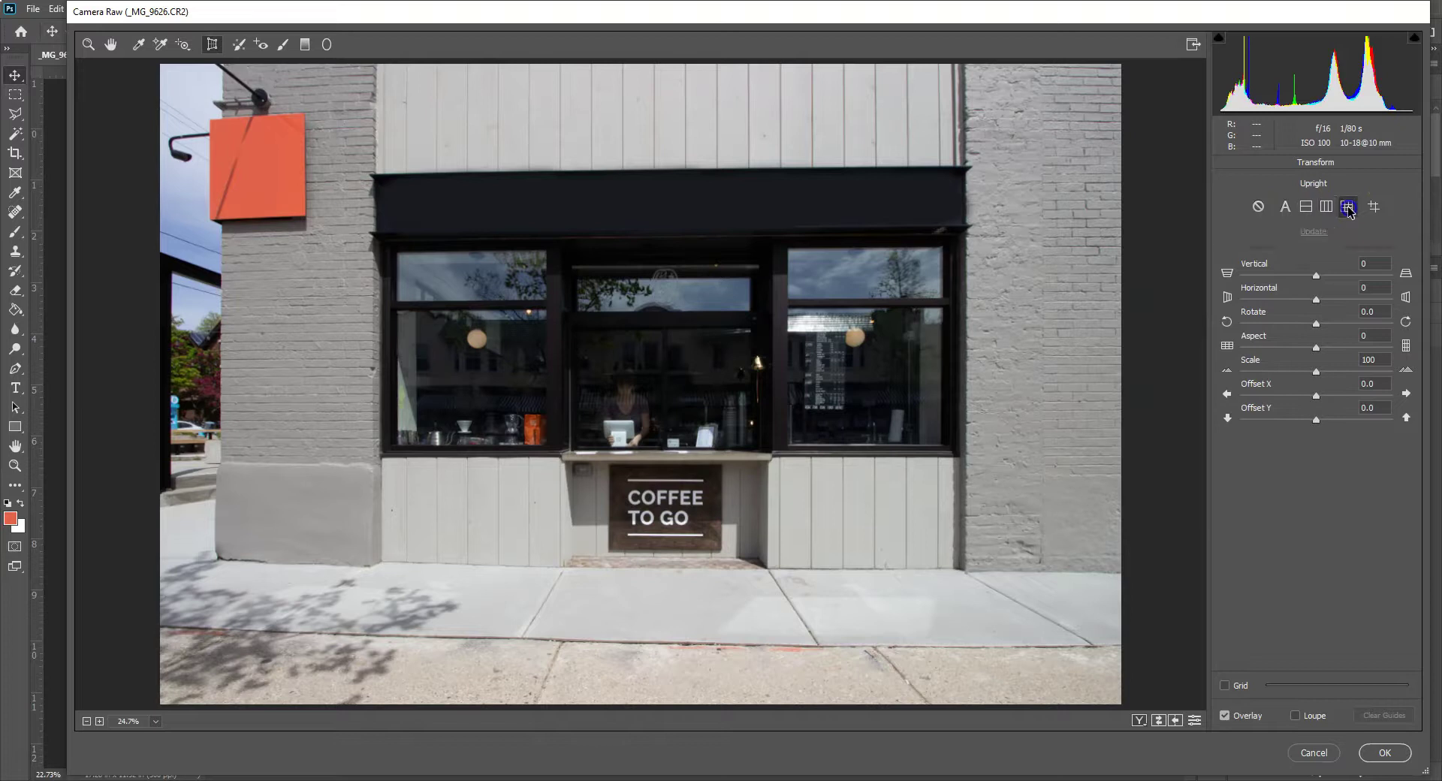
{"action": "left_click", "coordinate": [774, 552]}
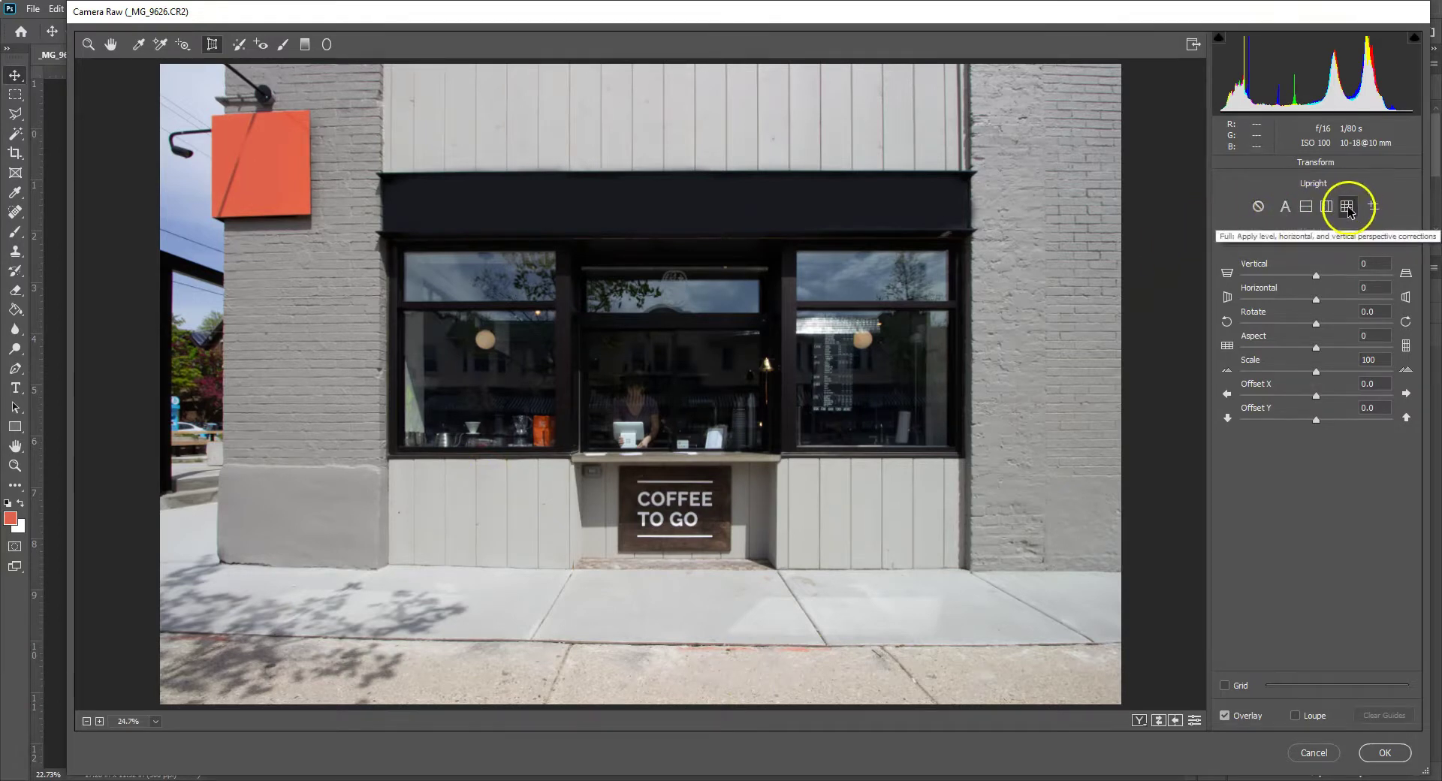
{"action": "left_click", "coordinate": [1258, 206]}
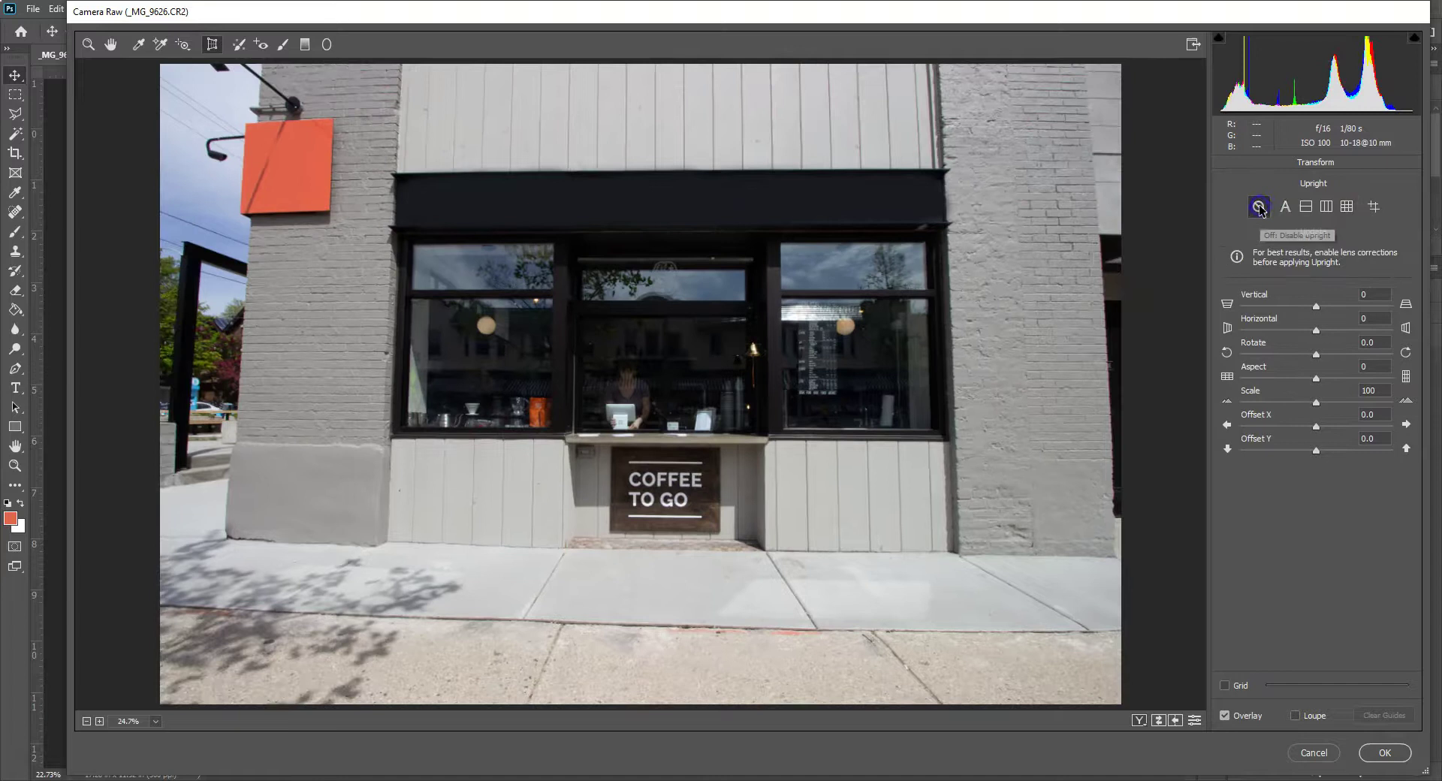
With the alignment grid shown, set the perspective transform to Vertical -13, Horizontal -8 and Rotate -0.1
{"action": "left_click", "coordinate": [1225, 685]}
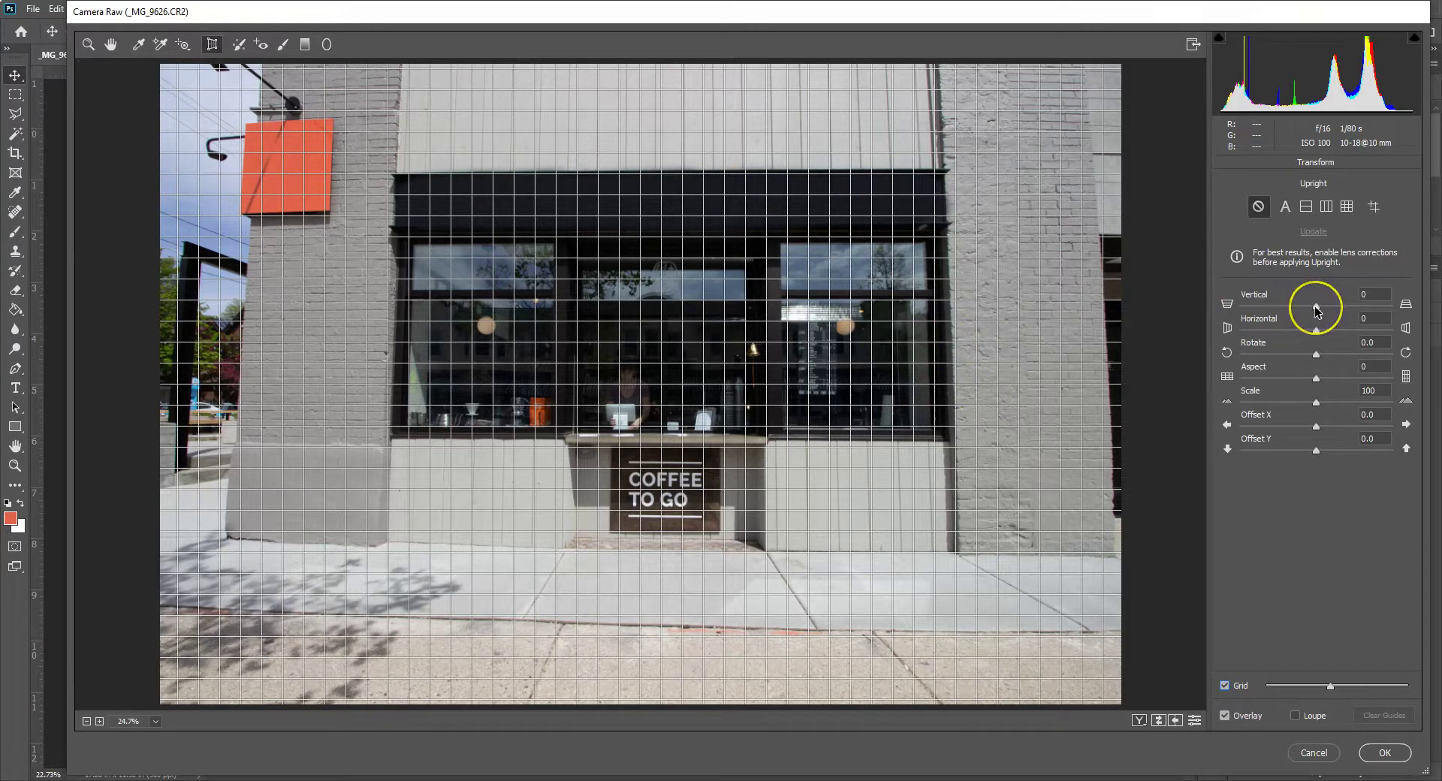
{"action": "left_click_drag", "start_coordinate": [1315, 308], "coordinate": [1305, 310]}
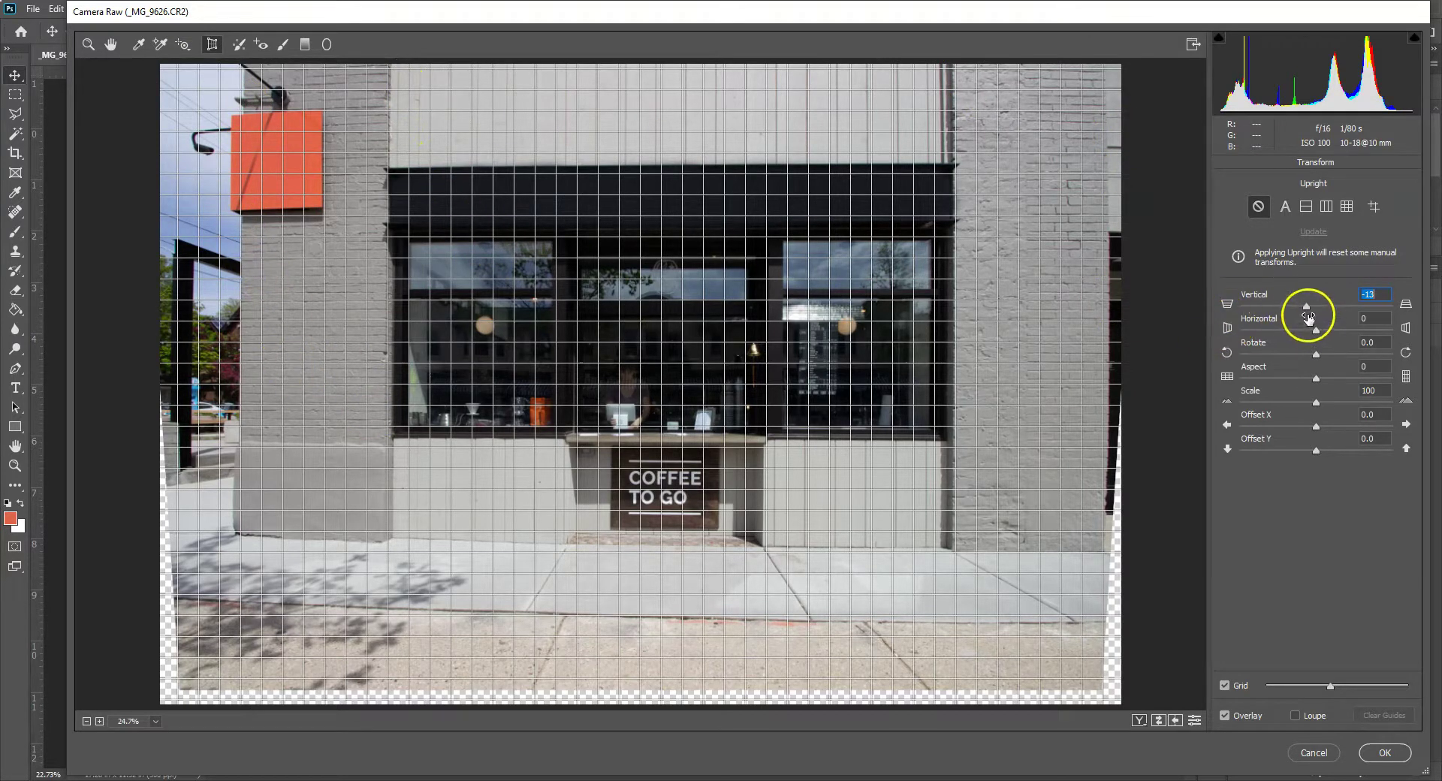
{"action": "left_click_drag", "start_coordinate": [1316, 333], "coordinate": [1309, 333]}
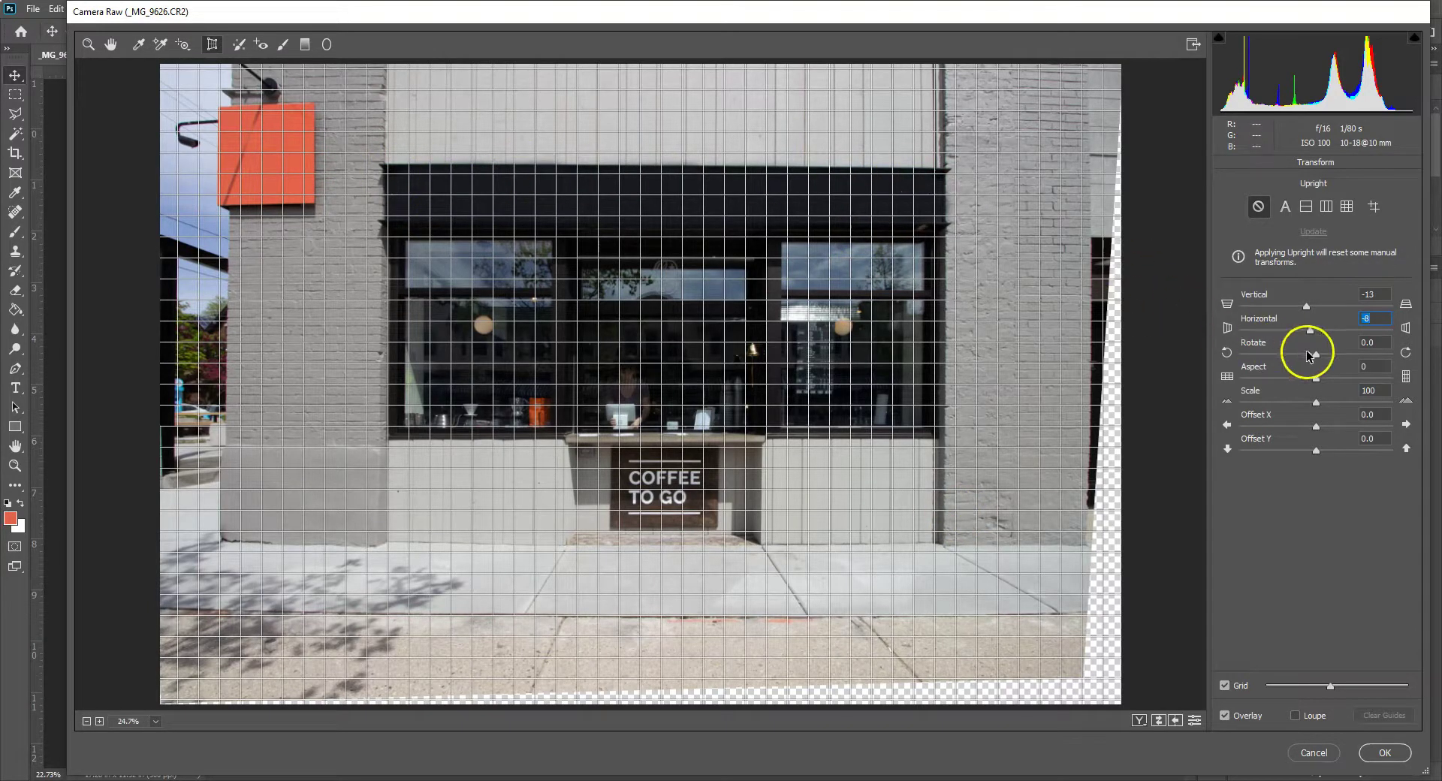
{"action": "left_click_drag", "start_coordinate": [1319, 358], "coordinate": [1319, 356]}
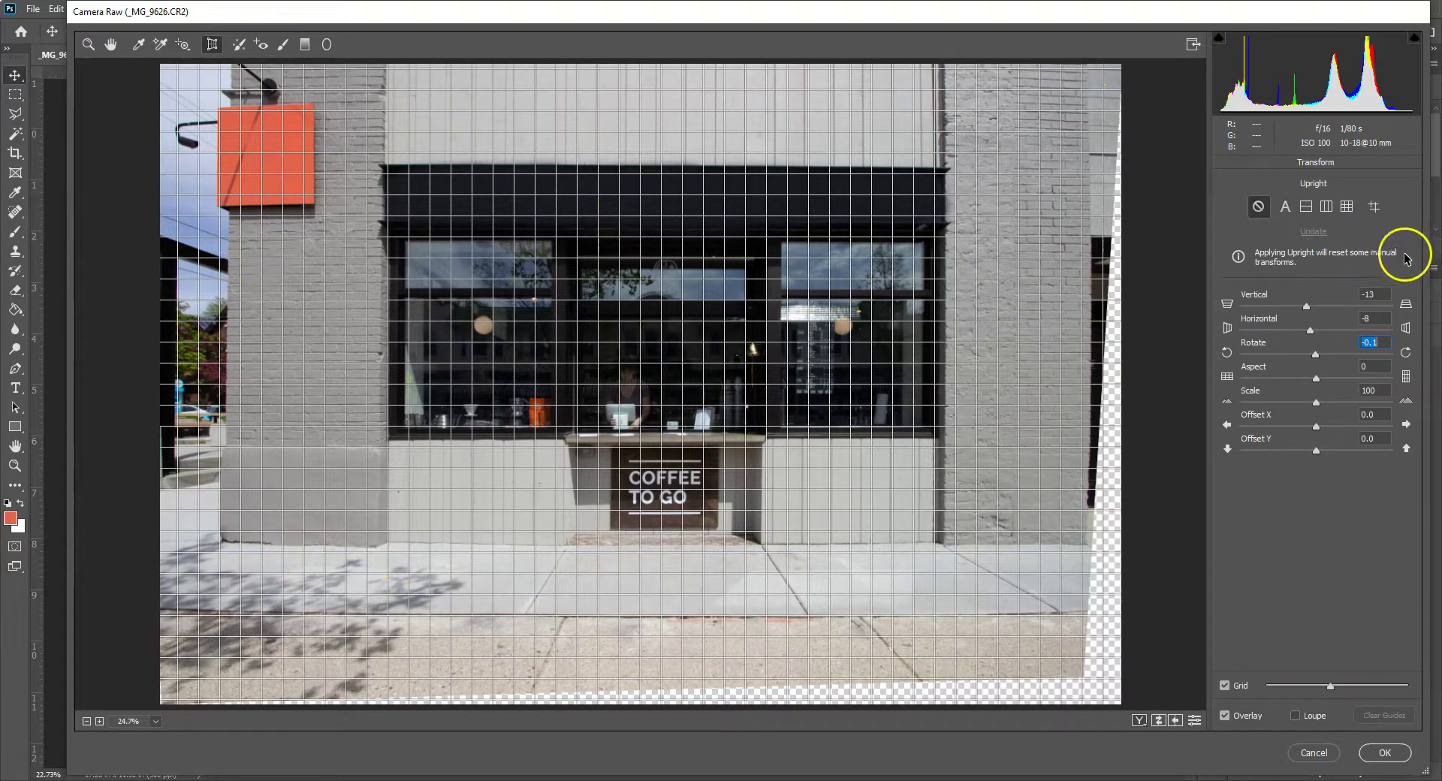
Refine the Vertical perspective correction to -15 and hide the alignment grid
{"action": "left_click", "coordinate": [1306, 309]}
{"action": "left_click_drag", "start_coordinate": [1303, 311], "coordinate": [1309, 311]}
{"action": "left_click_drag", "start_coordinate": [1305, 308], "coordinate": [1305, 307]}
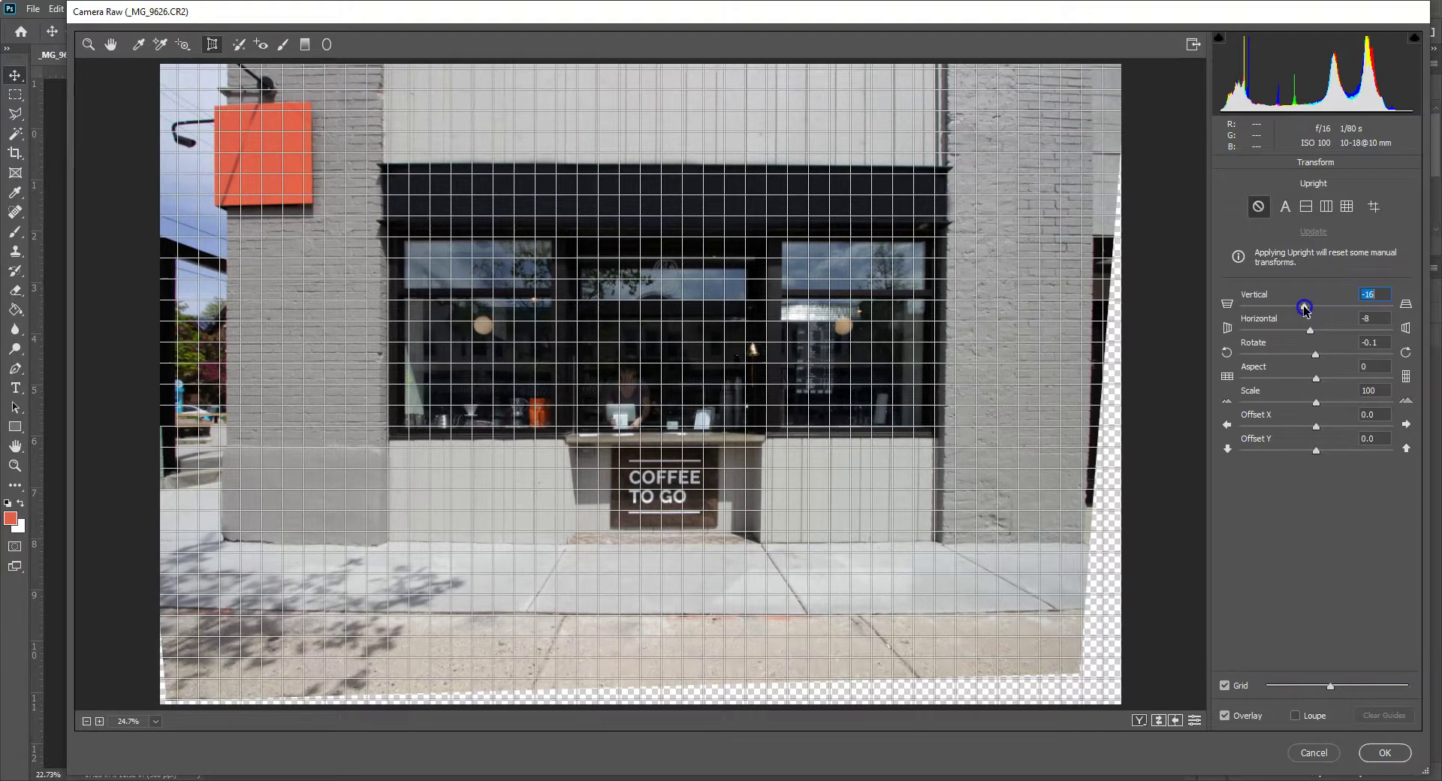
{"action": "left_click_drag", "start_coordinate": [1305, 307], "coordinate": [1305, 307]}
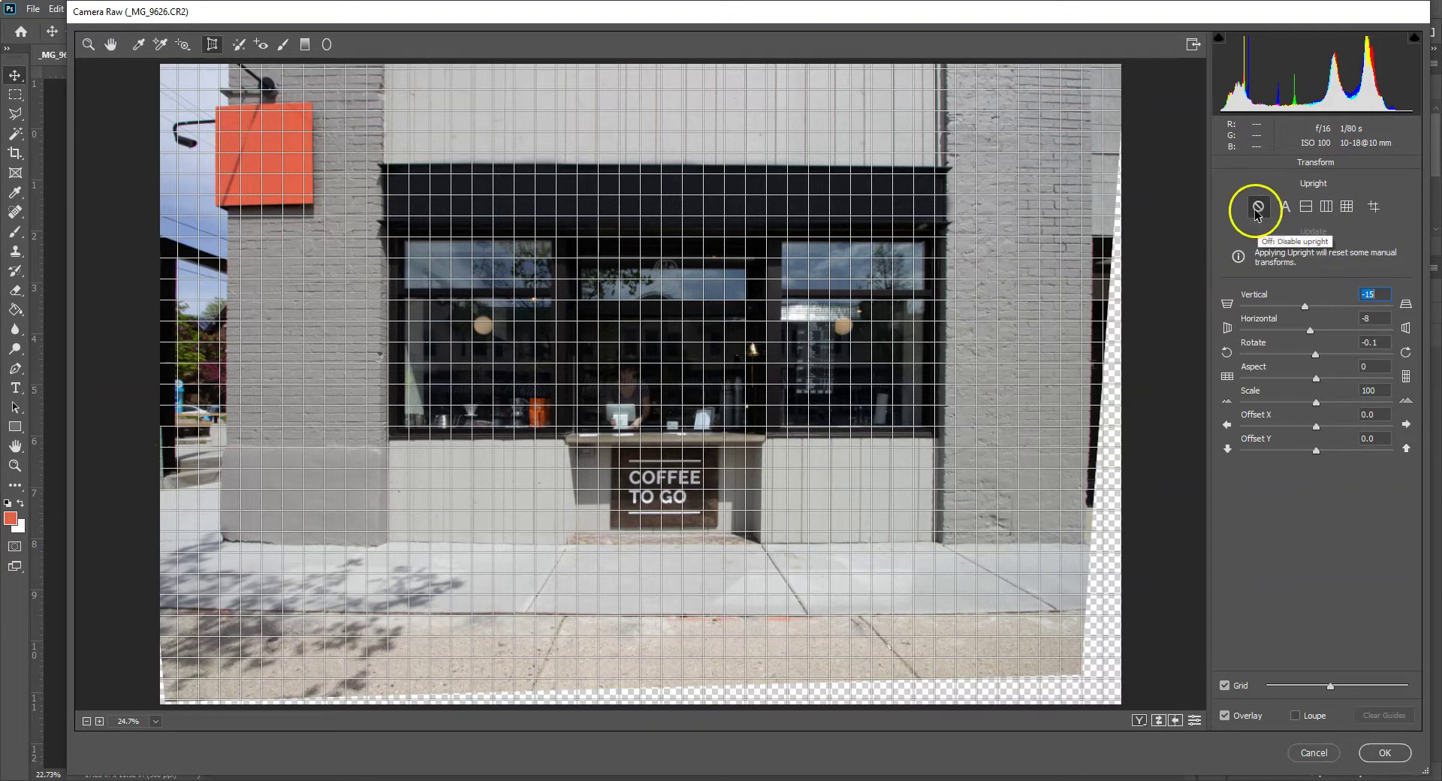
{"action": "left_click", "coordinate": [1227, 685]}
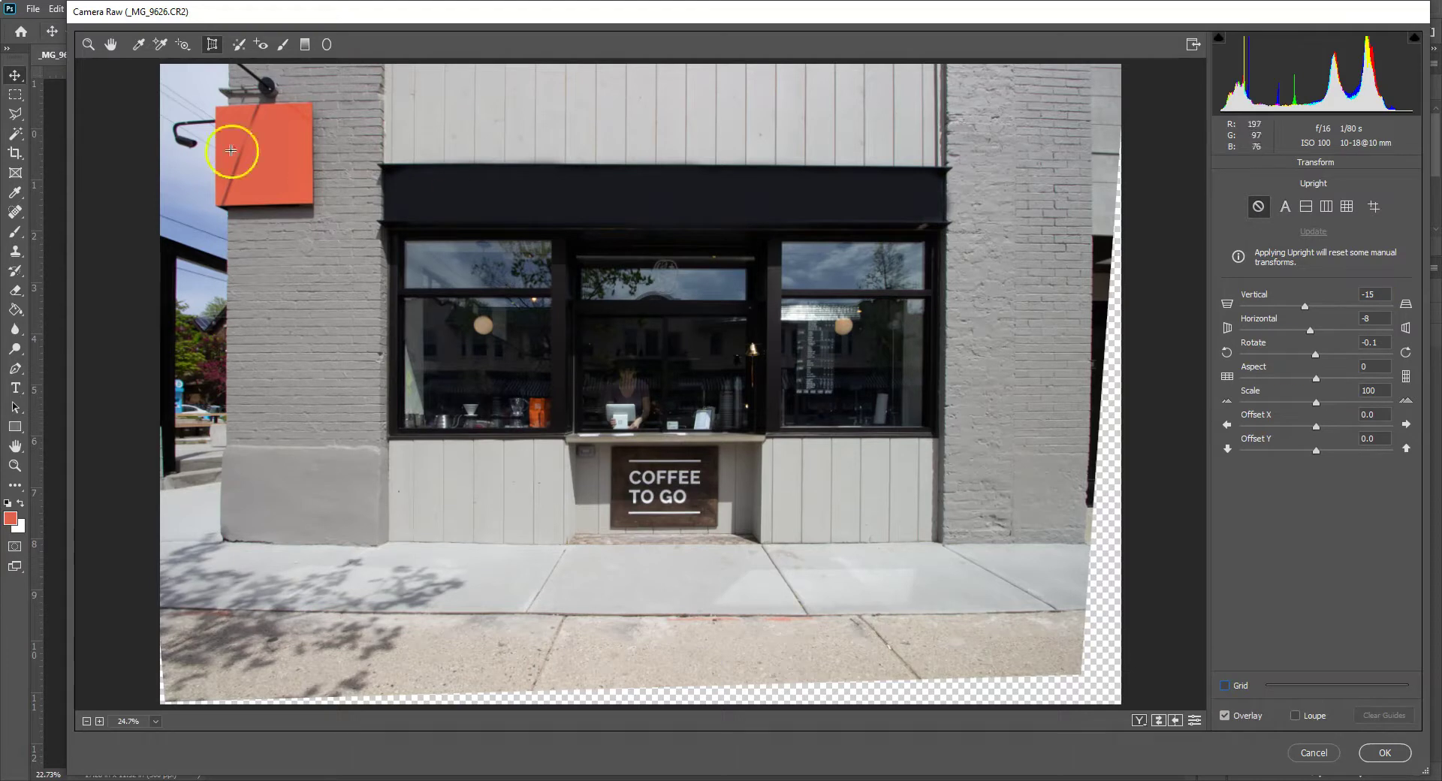
Set the Lens Corrections Distortion amount to +11, using the grid as a temporary straightness guide
{"action": "left_click", "coordinate": [112, 45]}
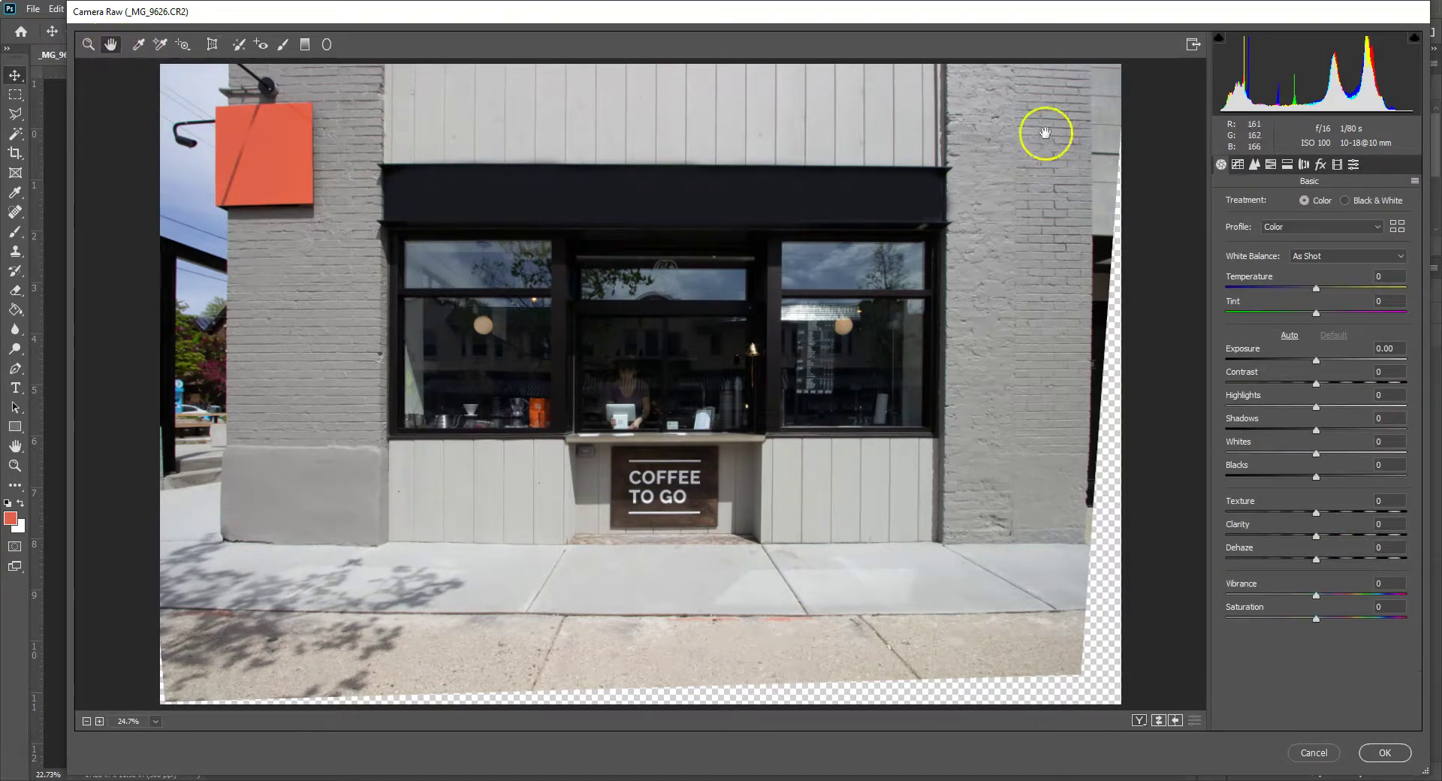
{"action": "left_click", "coordinate": [1306, 165]}
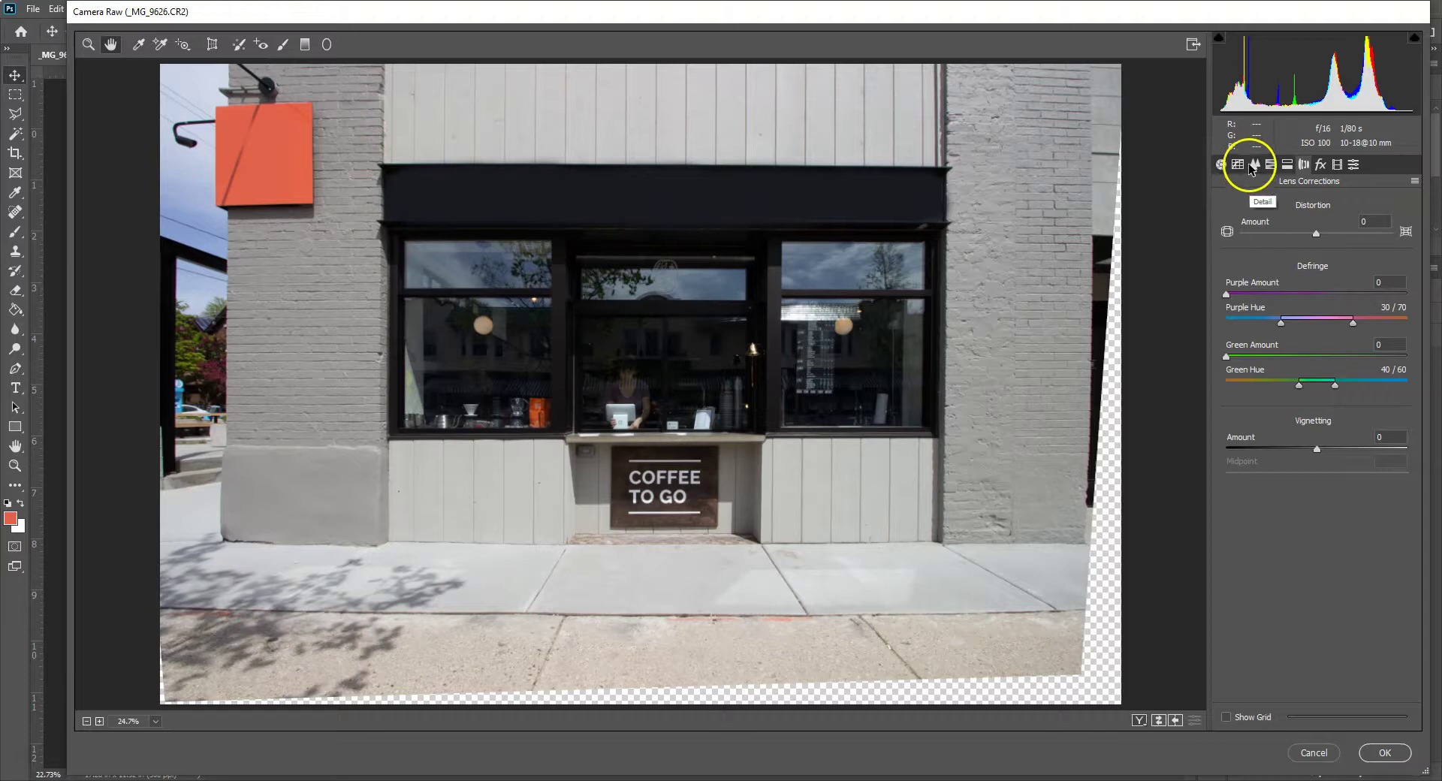
{"action": "left_click_drag", "start_coordinate": [1318, 237], "coordinate": [1312, 235]}
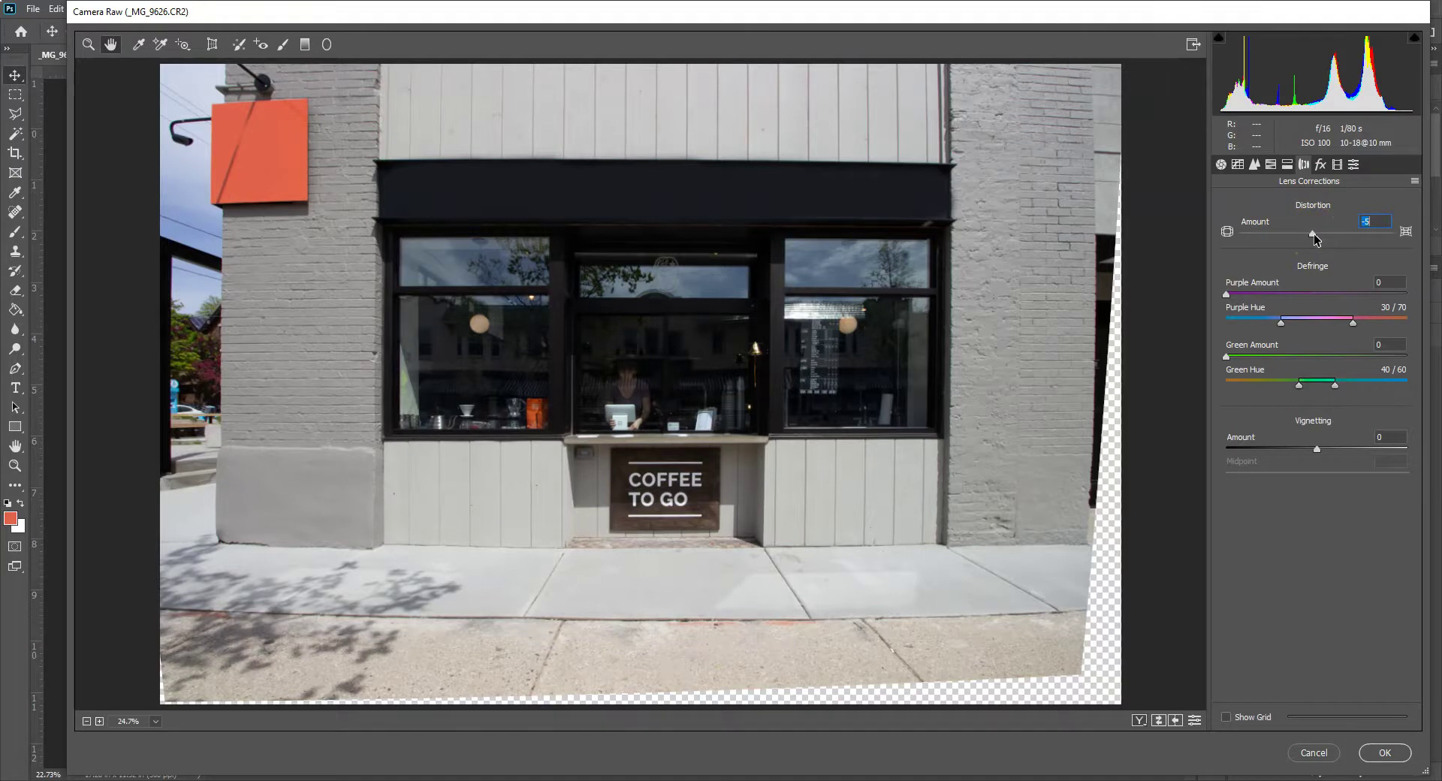
{"action": "left_click_drag", "start_coordinate": [1314, 238], "coordinate": [1322, 240]}
{"action": "left_click", "coordinate": [1225, 717]}
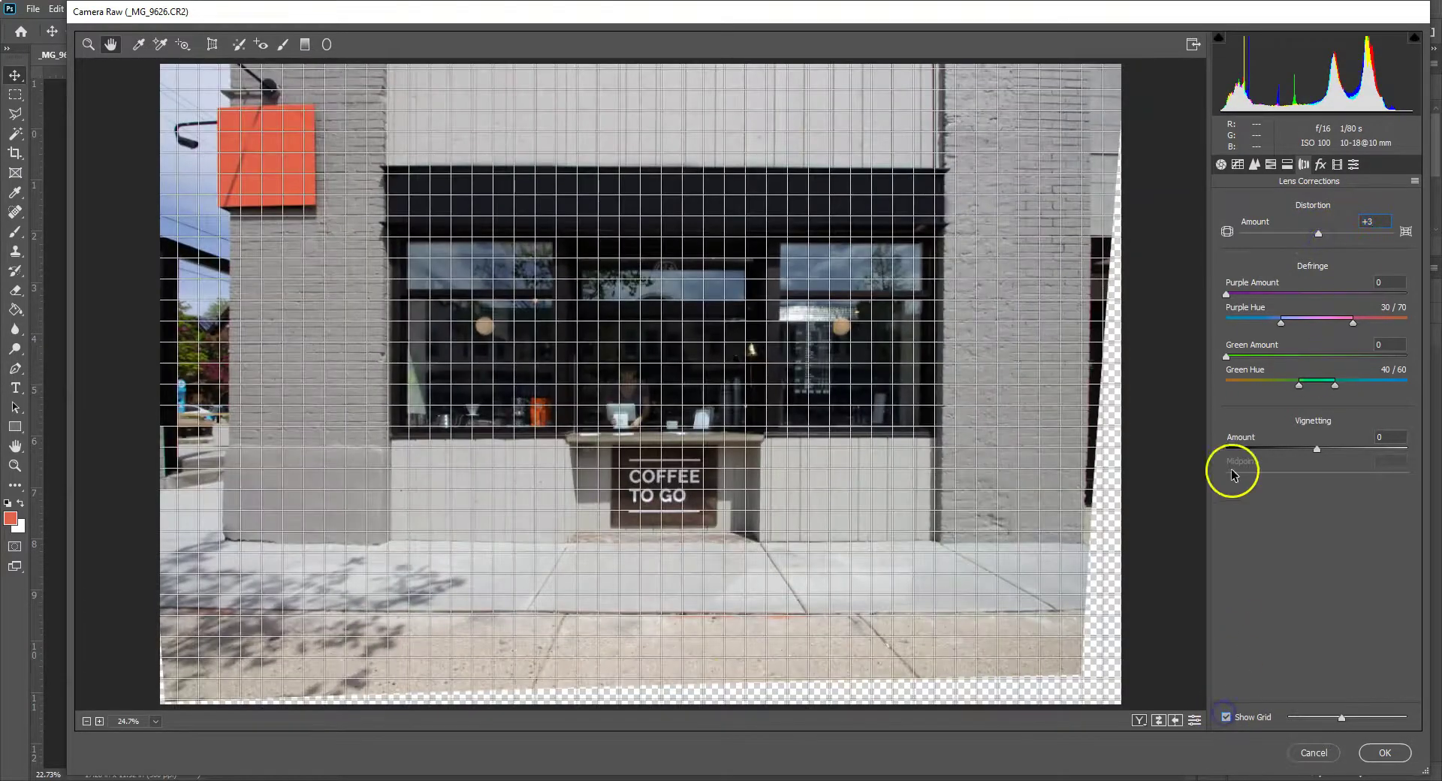
{"action": "left_click_drag", "start_coordinate": [1321, 238], "coordinate": [1326, 238]}
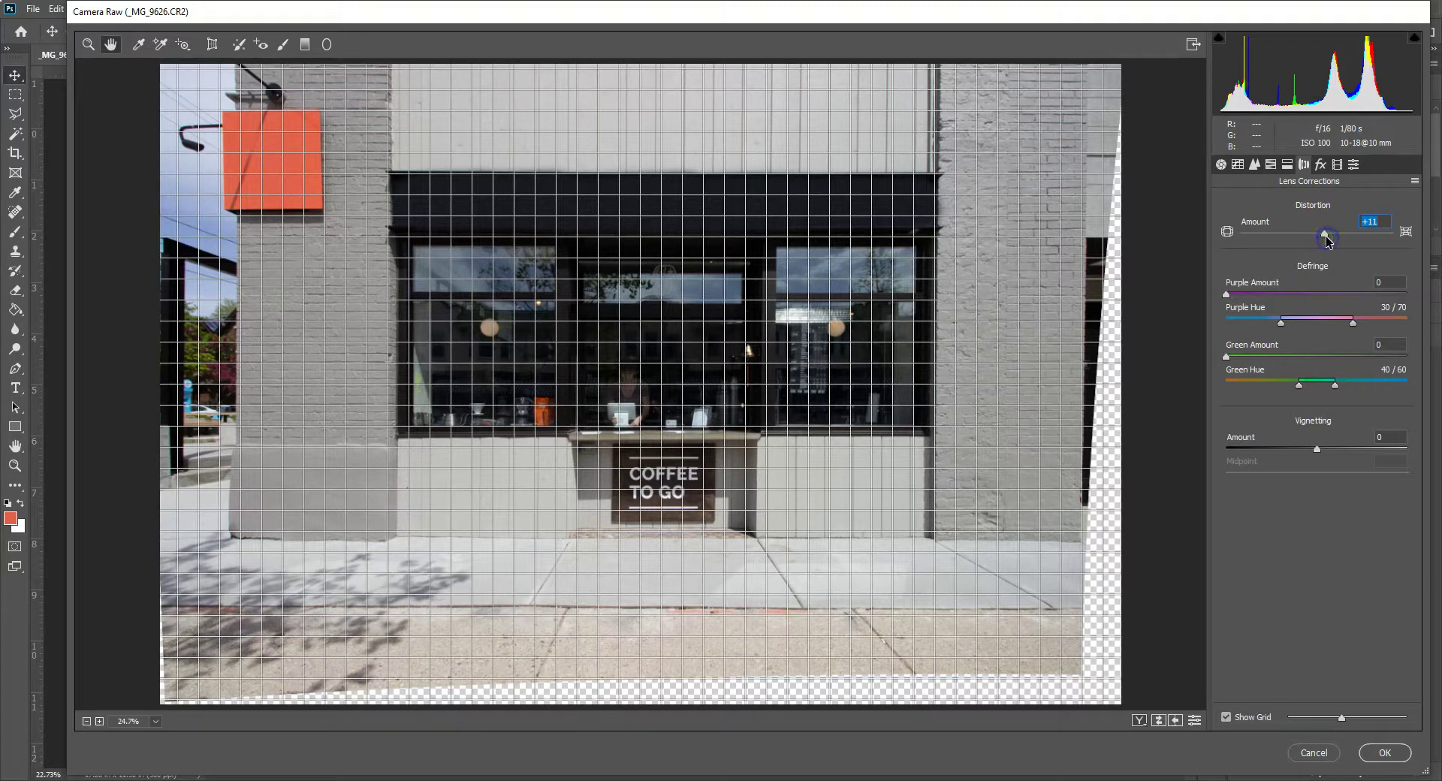
{"action": "left_click", "coordinate": [1227, 717]}
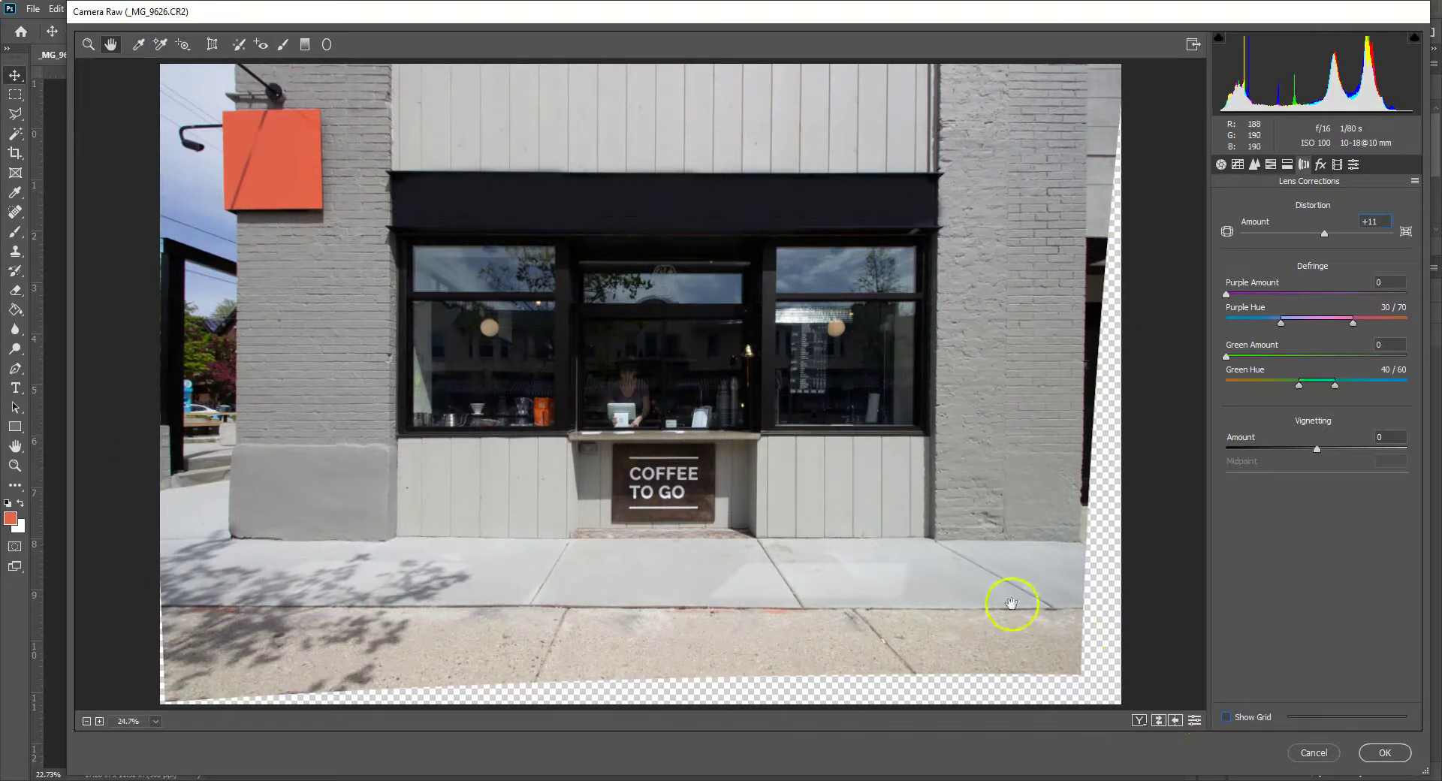
Set the transform Scale to 99, test the vertical offset and apply the Camera Raw corrections
{"action": "left_click", "coordinate": [212, 45]}
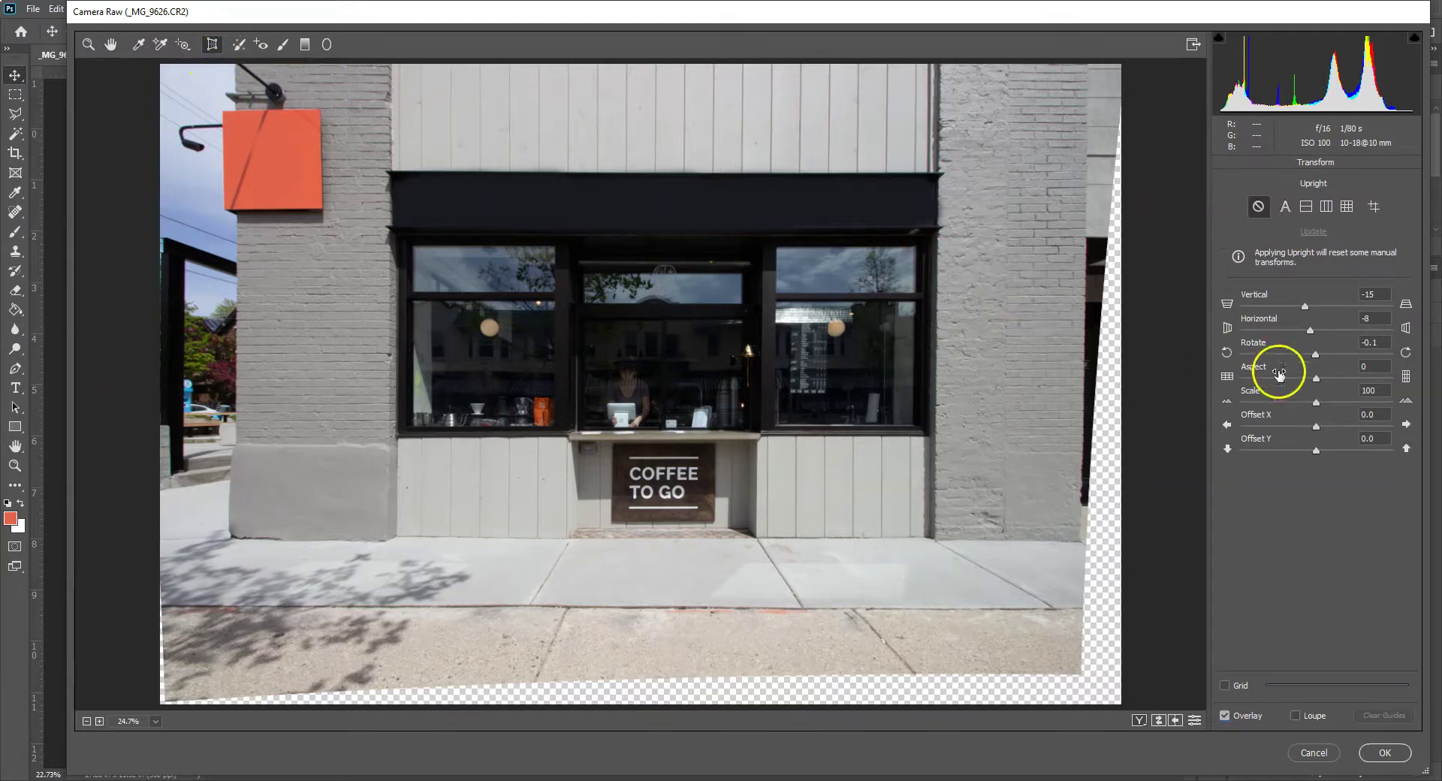
{"action": "mouse_move", "coordinate": [1315, 400]}
{"action": "left_mouse_down"}
{"action": "mouse_move", "coordinate": [1334, 407]}
{"action": "mouse_move", "coordinate": [1315, 404]}
{"action": "left_mouse_up"}
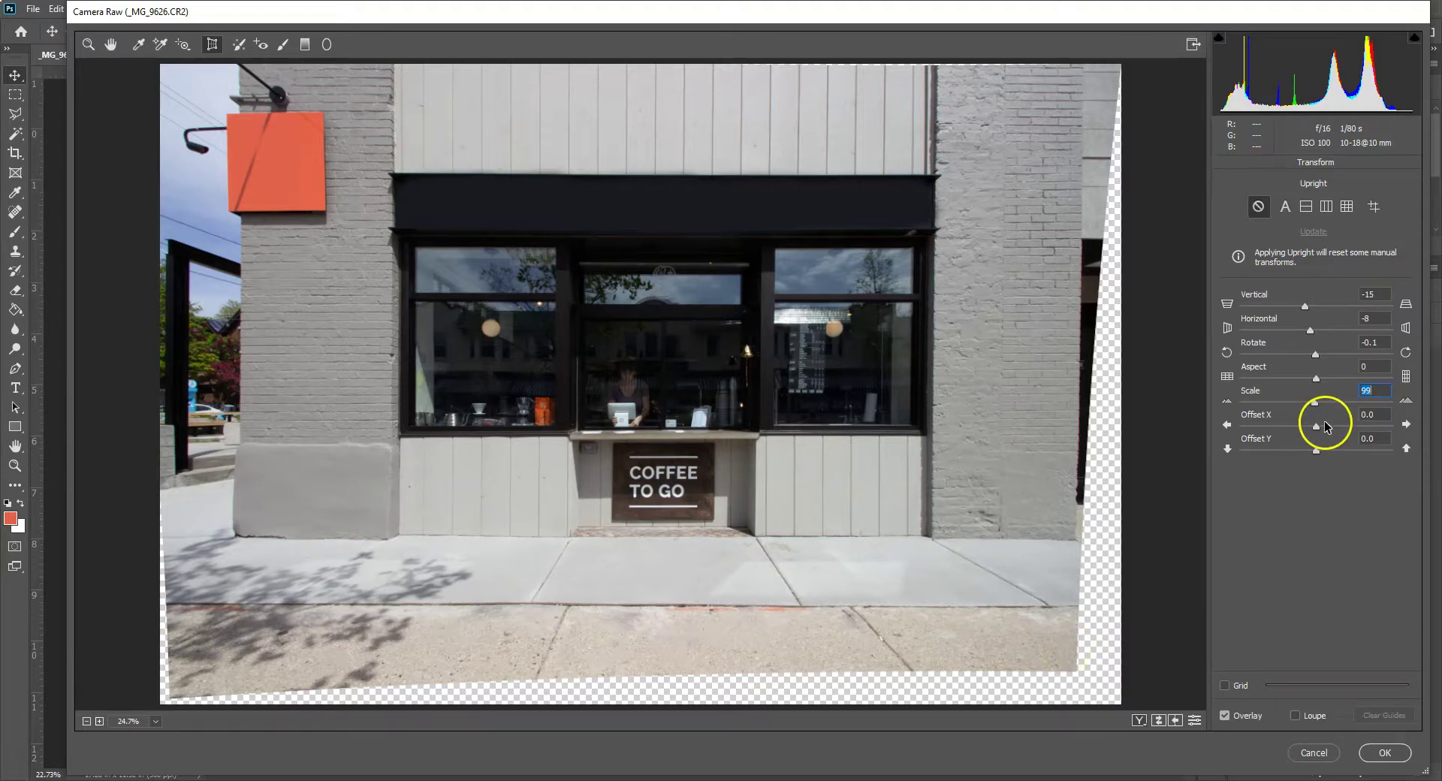
{"action": "left_click_drag", "start_coordinate": [1313, 425], "coordinate": [1317, 455]}
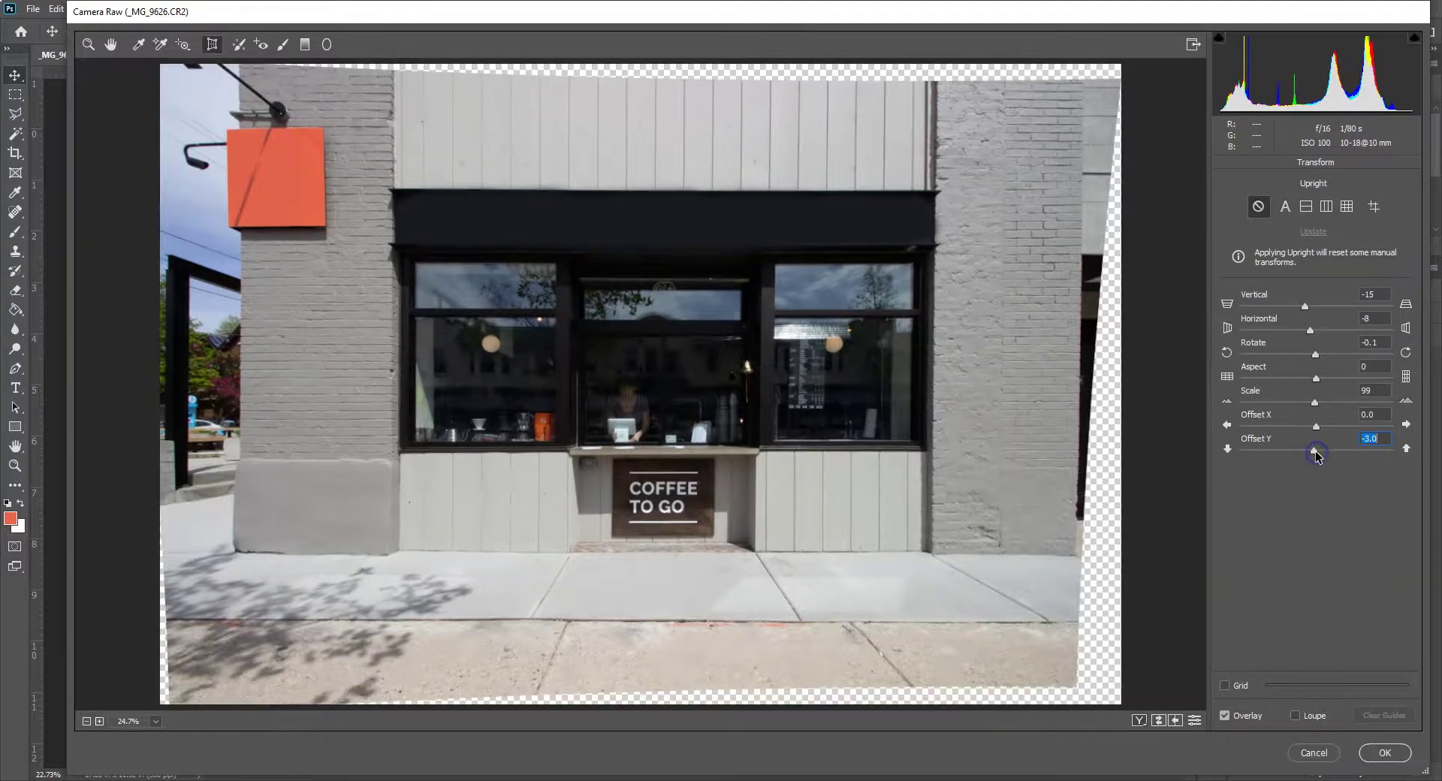
{"action": "left_click", "coordinate": [1315, 453]}
{"action": "left_click", "coordinate": [1384, 753]}
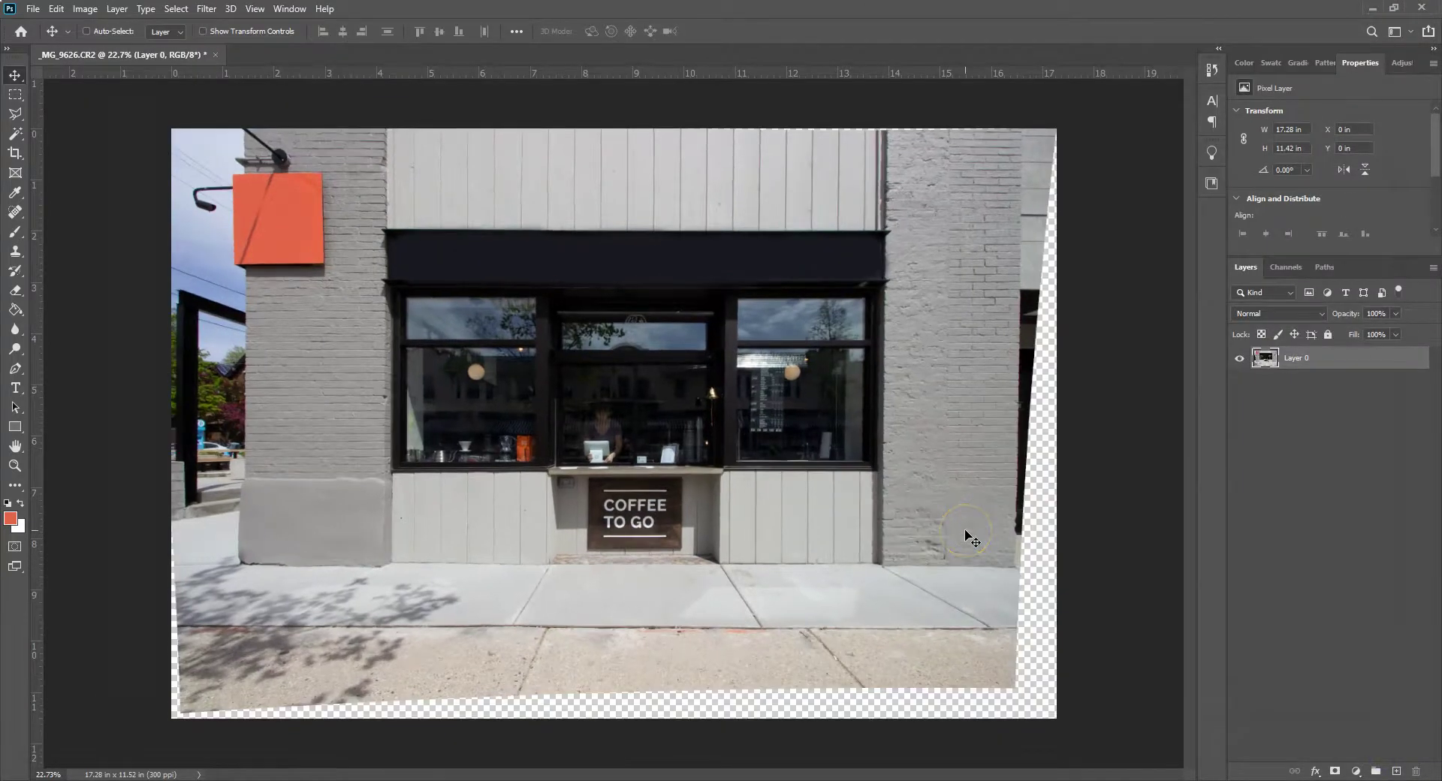
Crop the photo to about 16.31 × 10.93 in, trimming the transparent areas along its left, right and bottom edges
{"action": "left_click", "coordinate": [15, 152]}
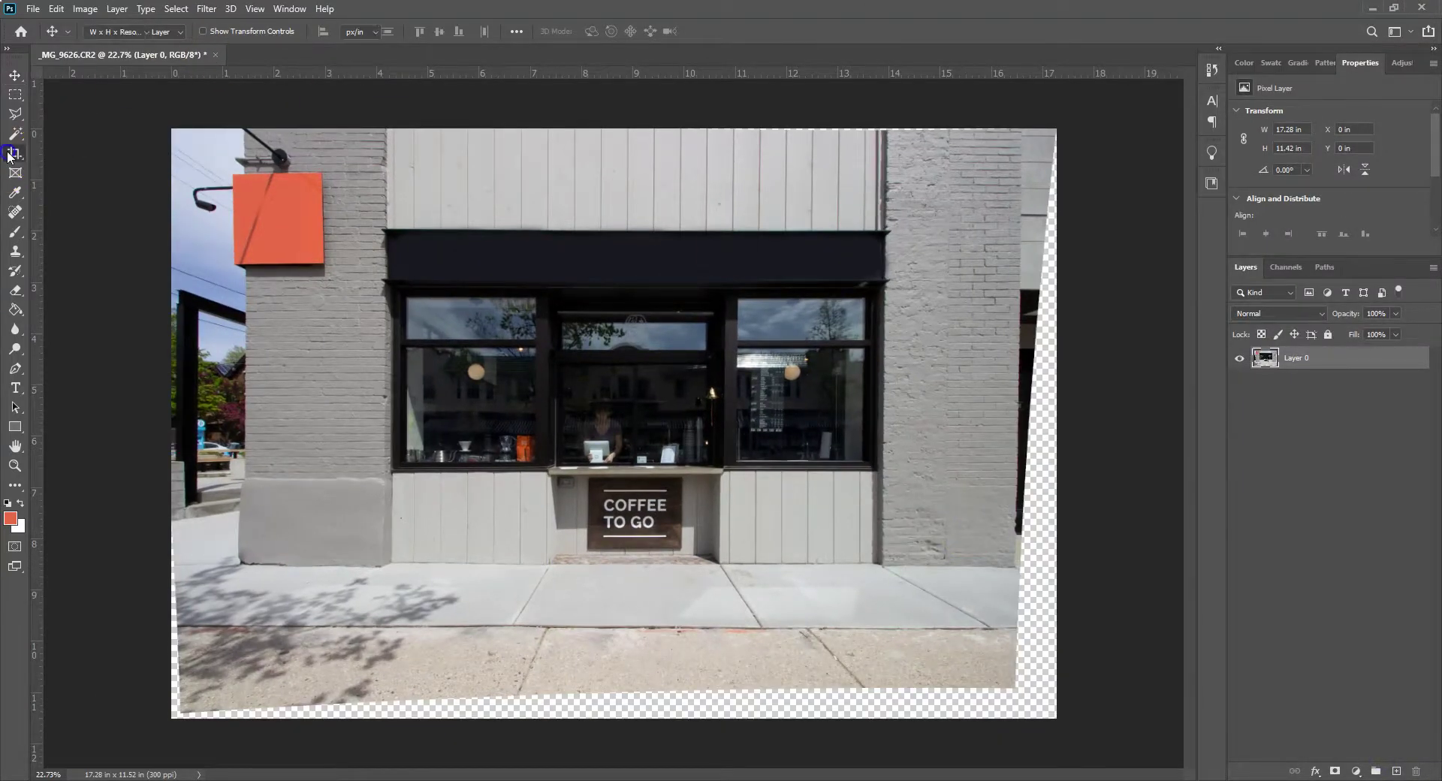
{"action": "left_click", "coordinate": [528, 577]}
{"action": "left_click_drag", "start_coordinate": [598, 717], "coordinate": [606, 706]}
{"action": "left_click_drag", "start_coordinate": [163, 437], "coordinate": [169, 435]}
{"action": "left_click_drag", "start_coordinate": [1058, 400], "coordinate": [1033, 431]}
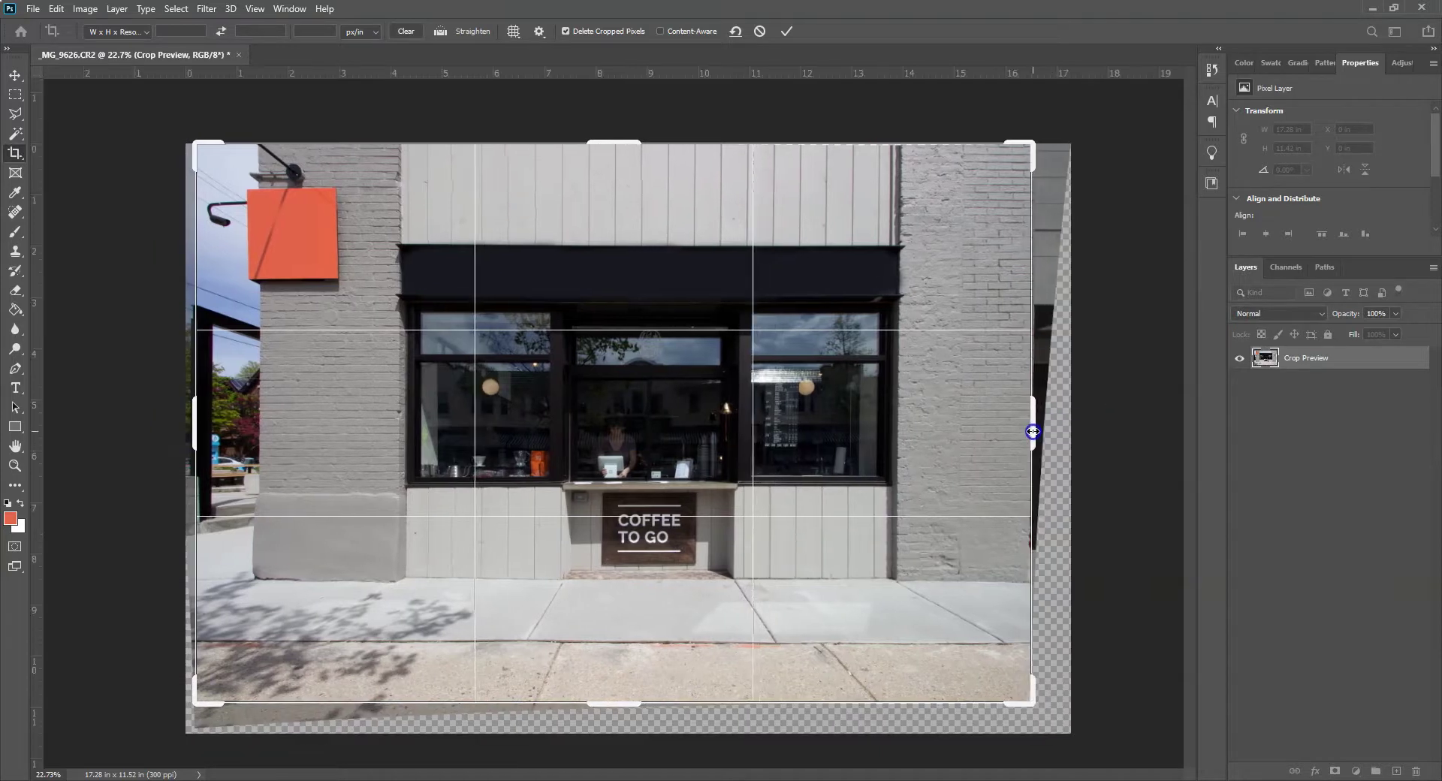
{"action": "left_click", "coordinate": [786, 31]}
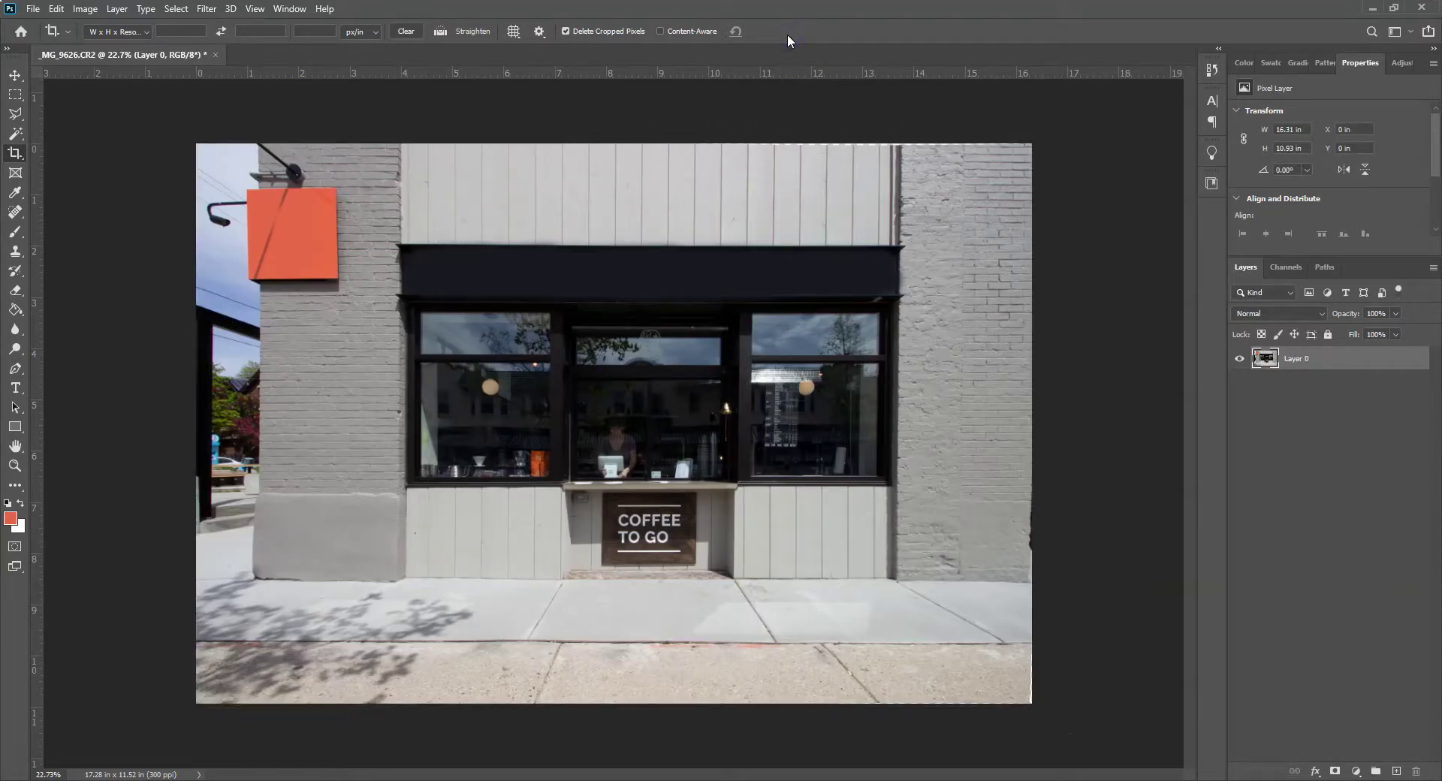